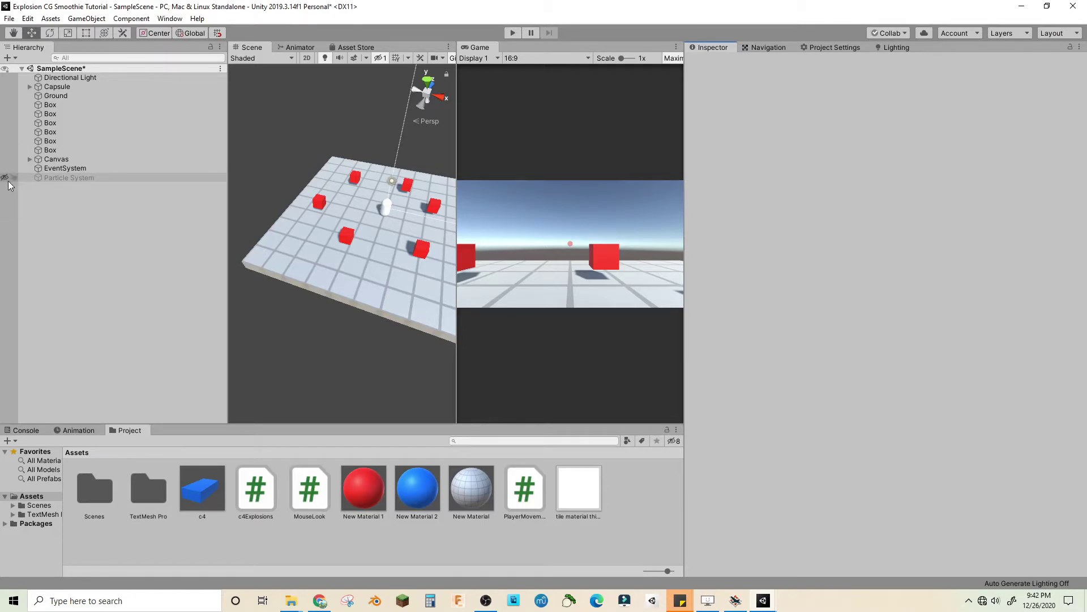
# Preview the old particle system's explosion, then disable and hide it in the scene
pyautogui.click(71, 178)
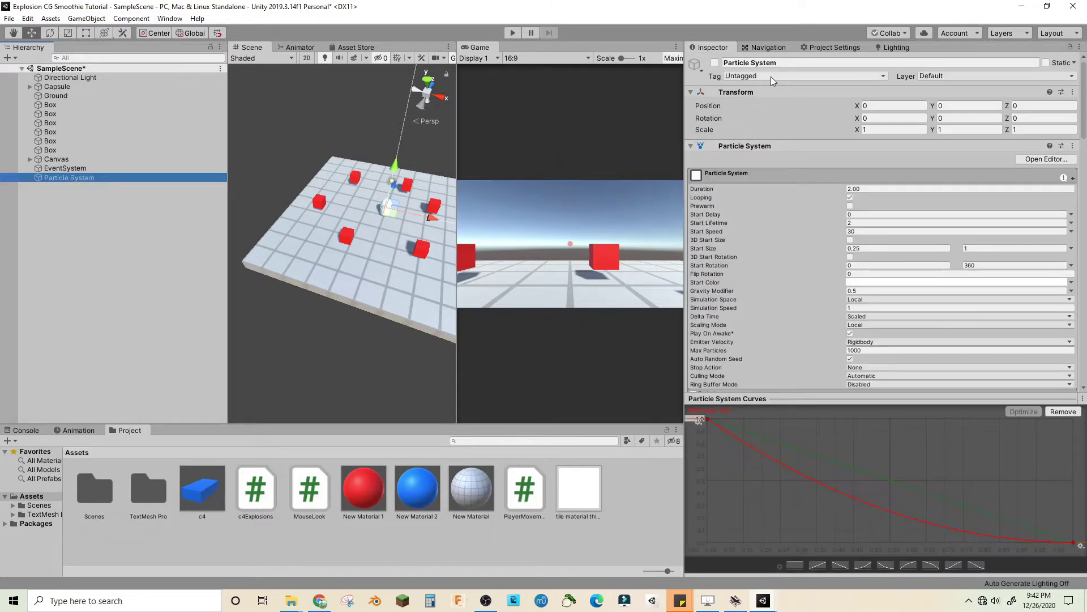
pyautogui.click(715, 63)
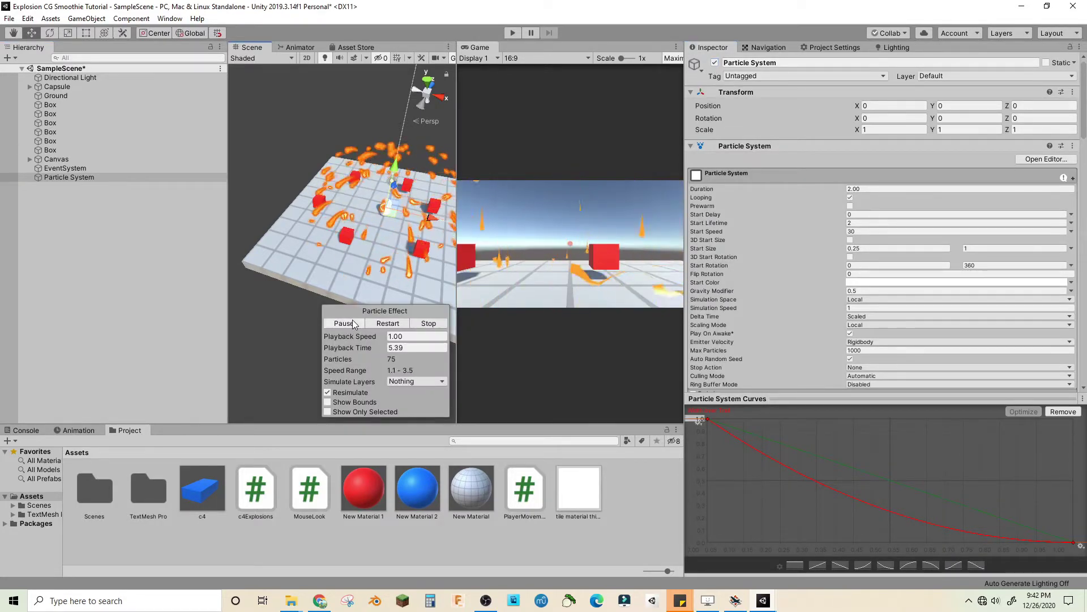
pyautogui.click(351, 325)
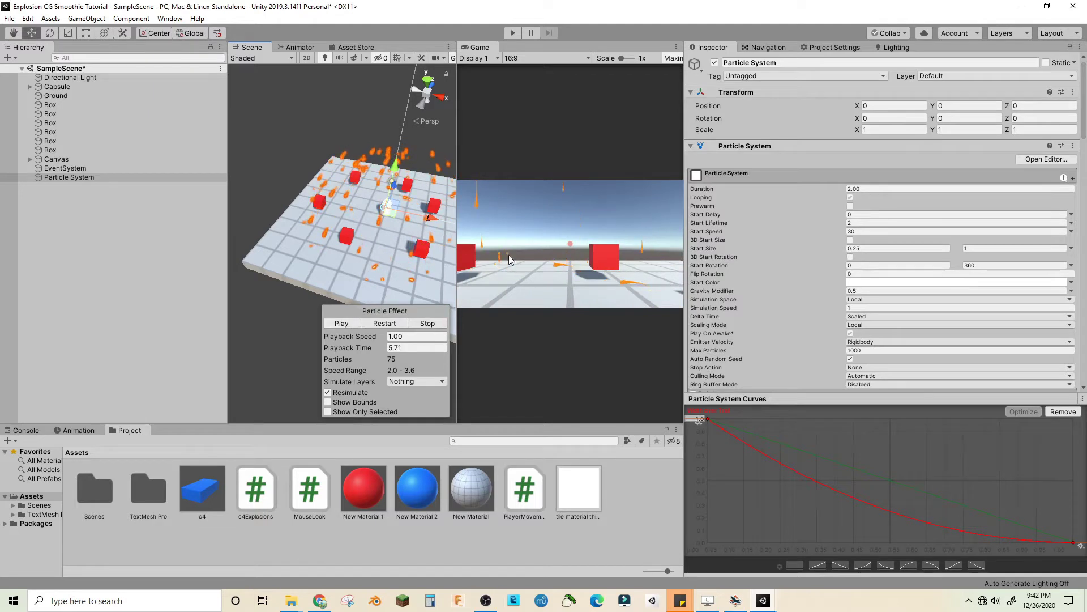
pyautogui.click(715, 63)
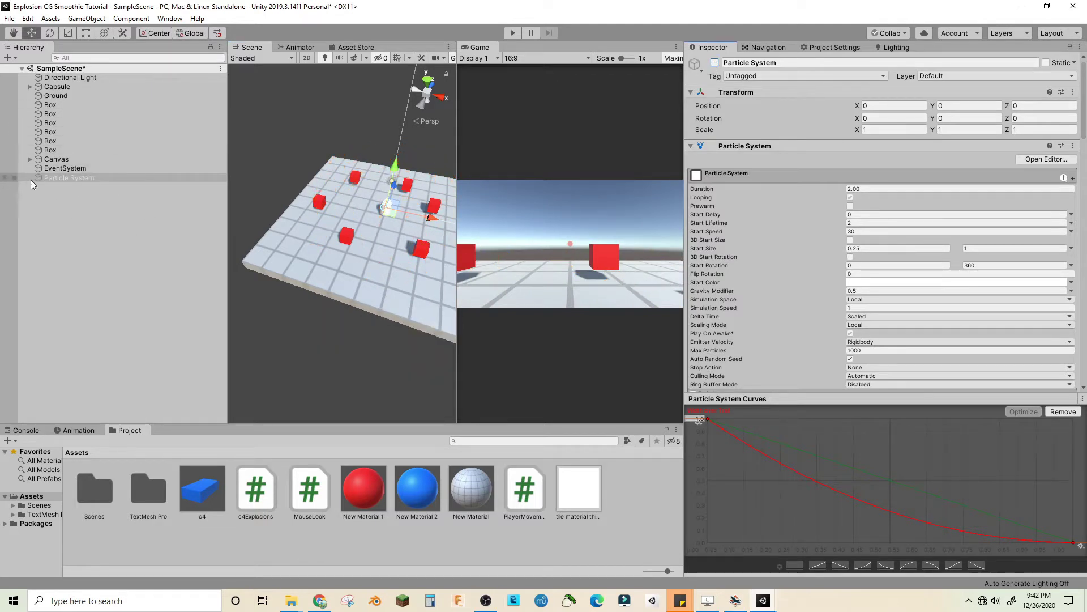
pyautogui.click(7, 176)
# Create a new Effects Particle System with a Duration of 2 seconds
pyautogui.rightClick(79, 236)
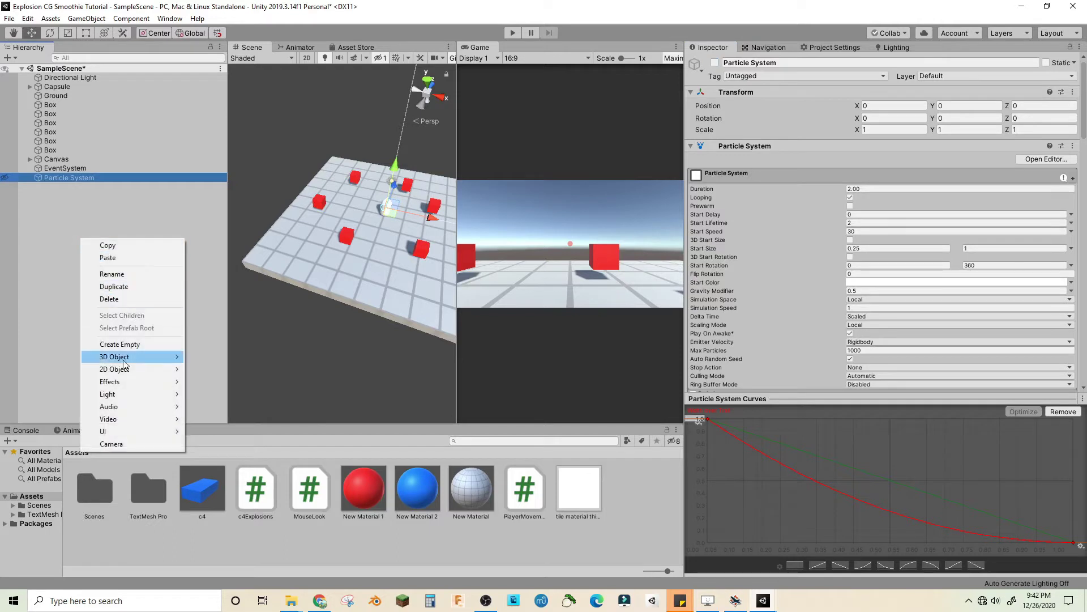
pyautogui.moveTo(110, 381)
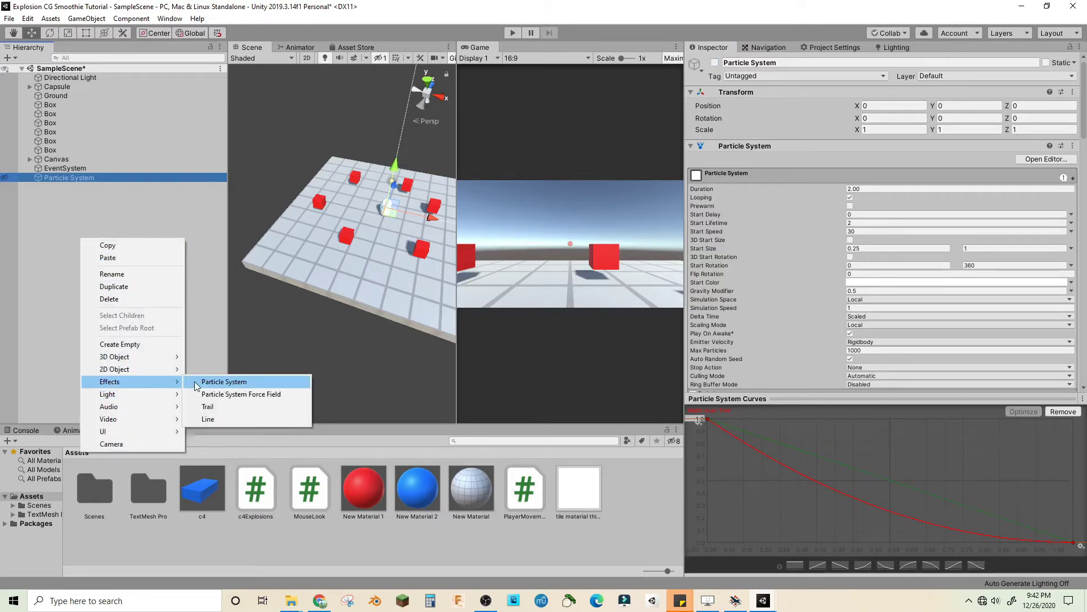
pyautogui.click(195, 381)
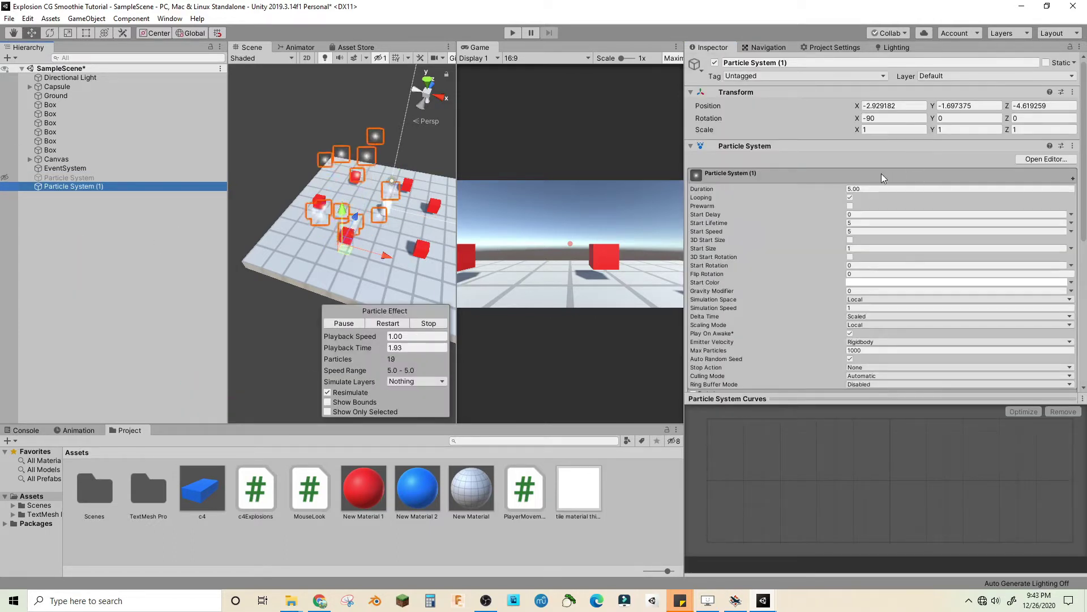
pyautogui.click(874, 188)
pyautogui.write('2')
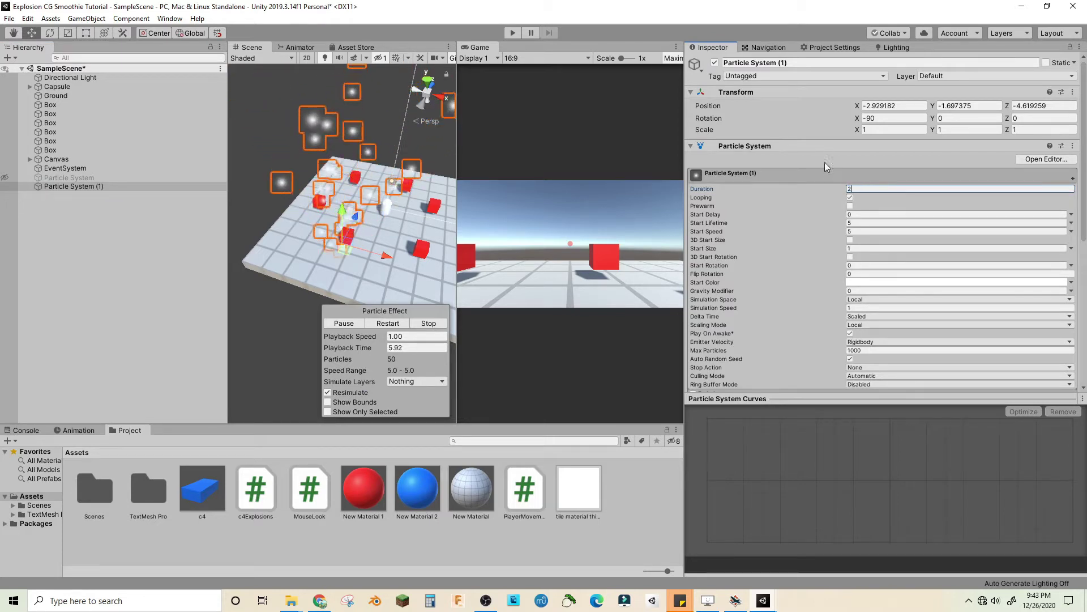
pyautogui.click(812, 148)
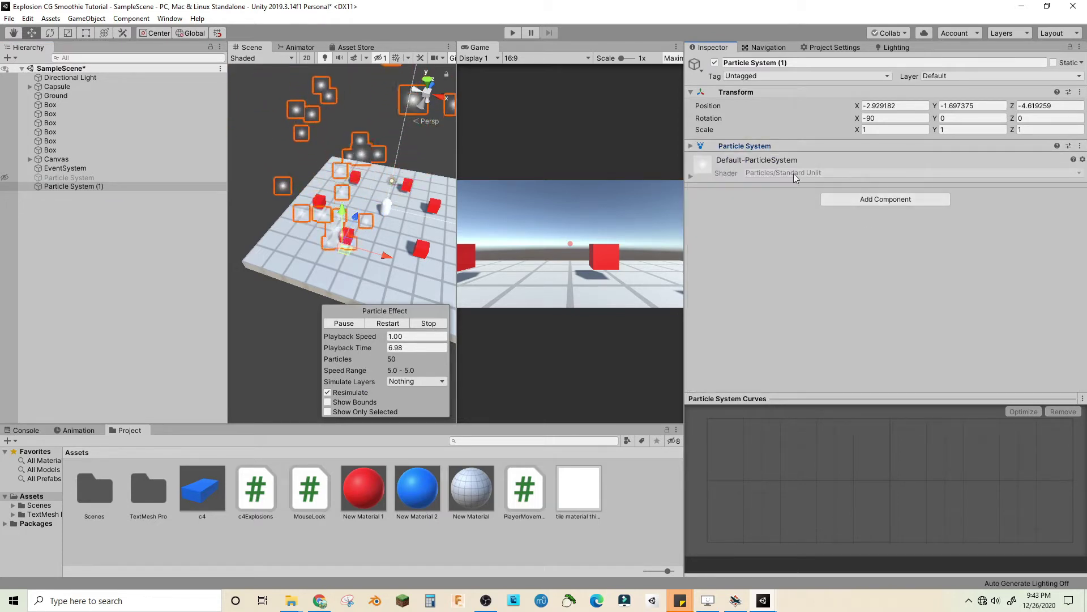
pyautogui.click(703, 149)
# Set the emitter Shape to Sphere with a Radius of 0.5
pyautogui.scroll(-5, 835, 234)
pyautogui.click(718, 138)
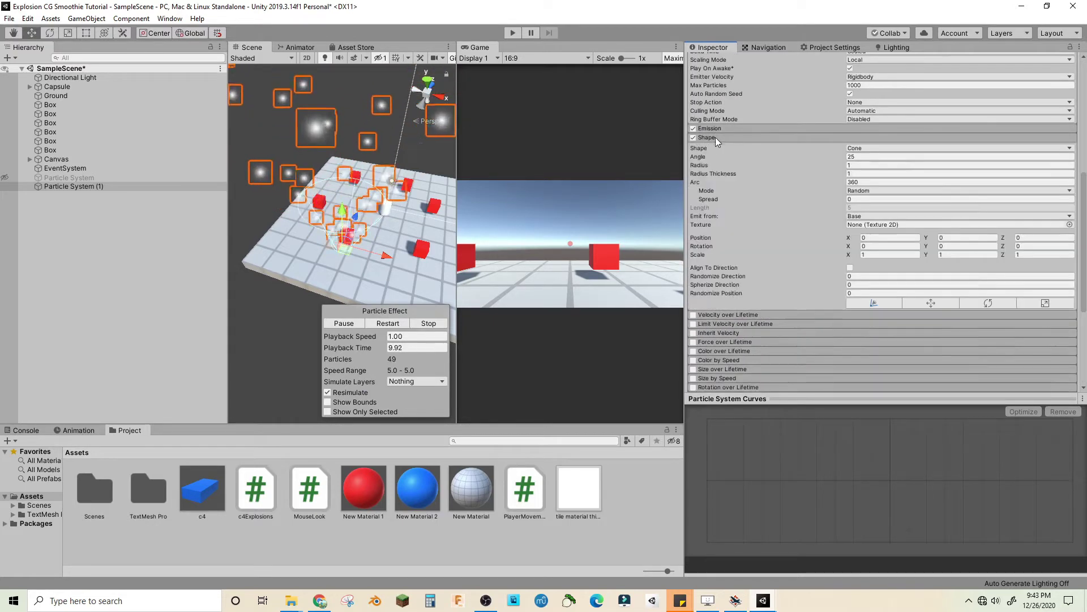
pyautogui.click(875, 148)
pyautogui.click(871, 157)
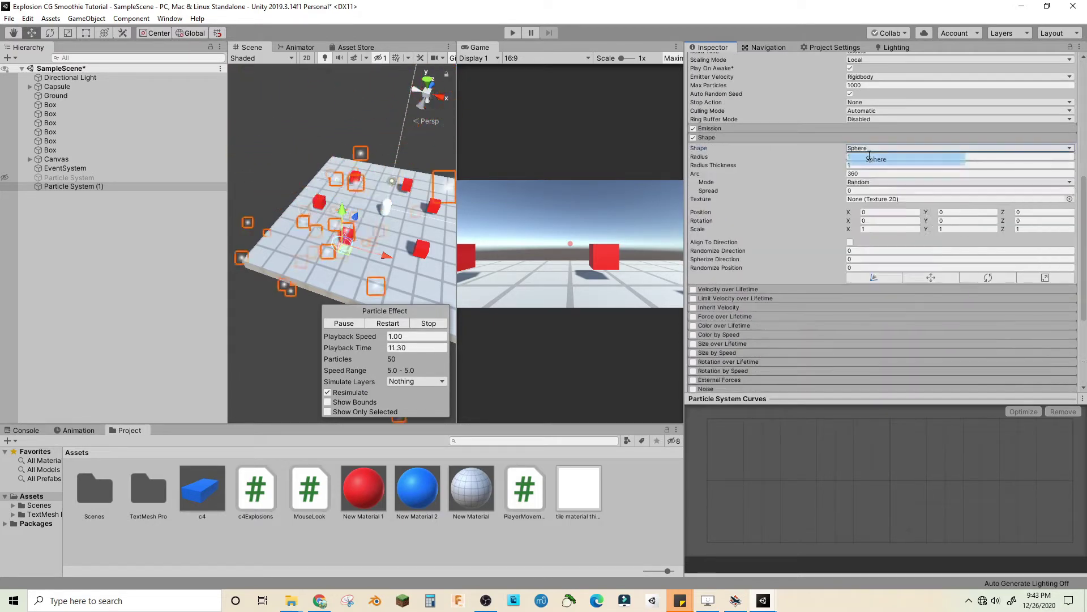
pyautogui.click(872, 156)
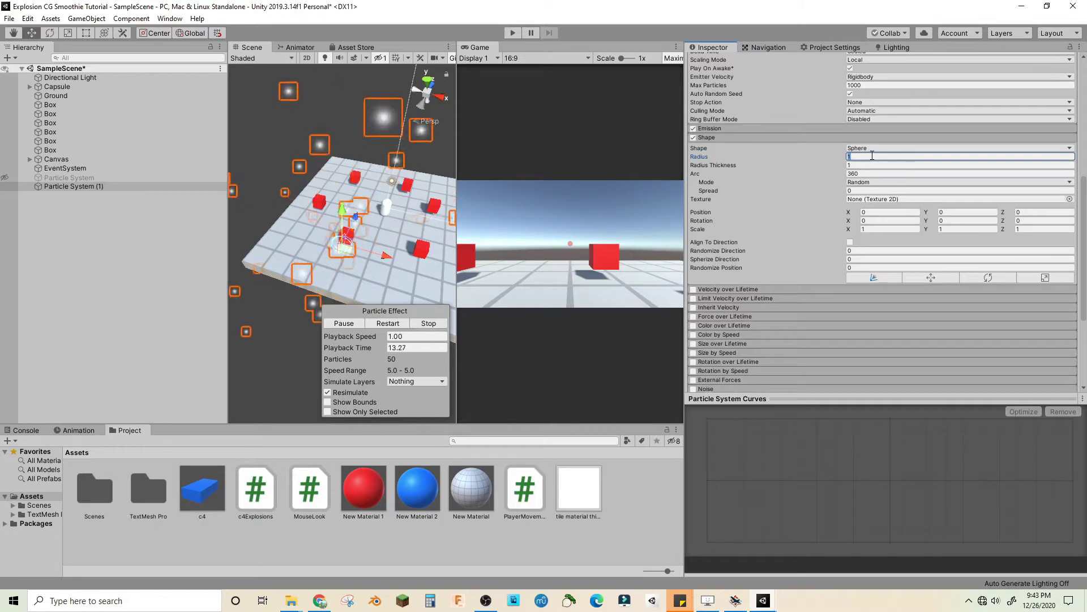
pyautogui.write('0.5')
pyautogui.scroll(4, 736, 226)
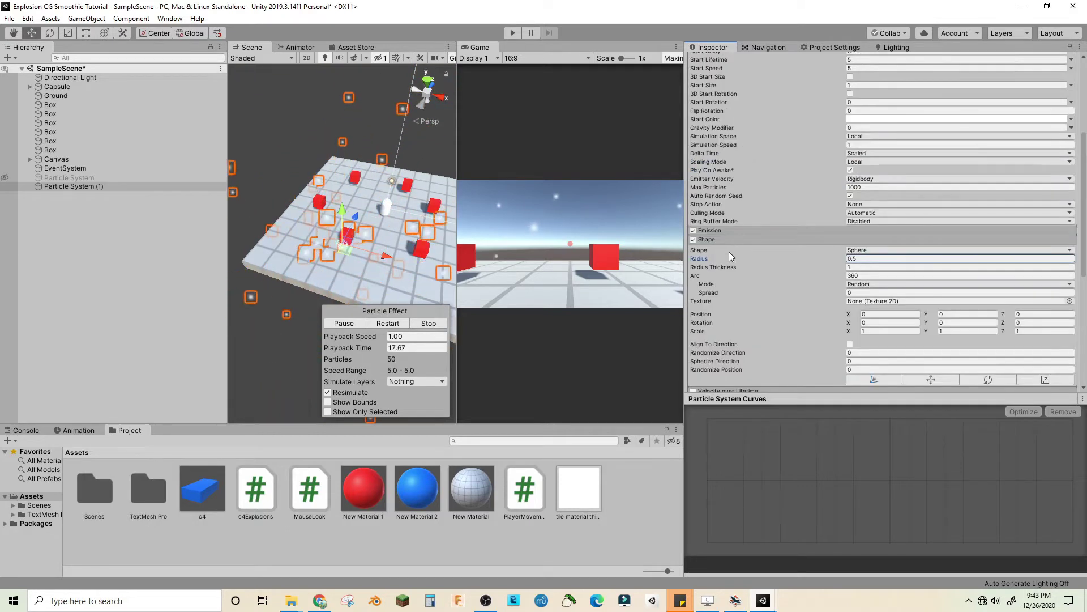
# In Emission, set Rate over Time to 0 and add one burst of 75 particles at time 0
pyautogui.click(709, 230)
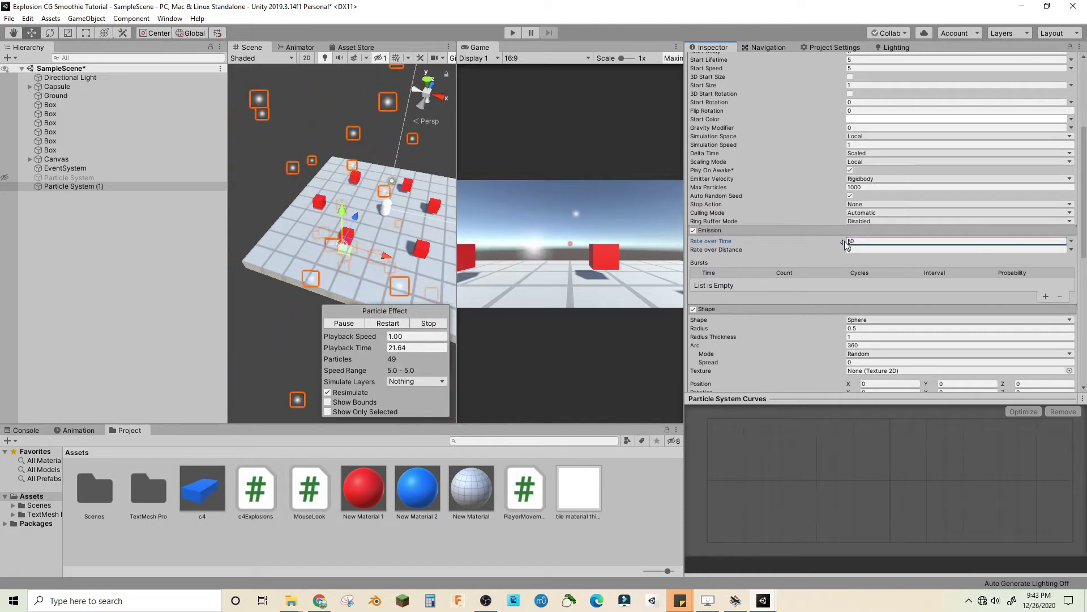
pyautogui.click(1046, 296)
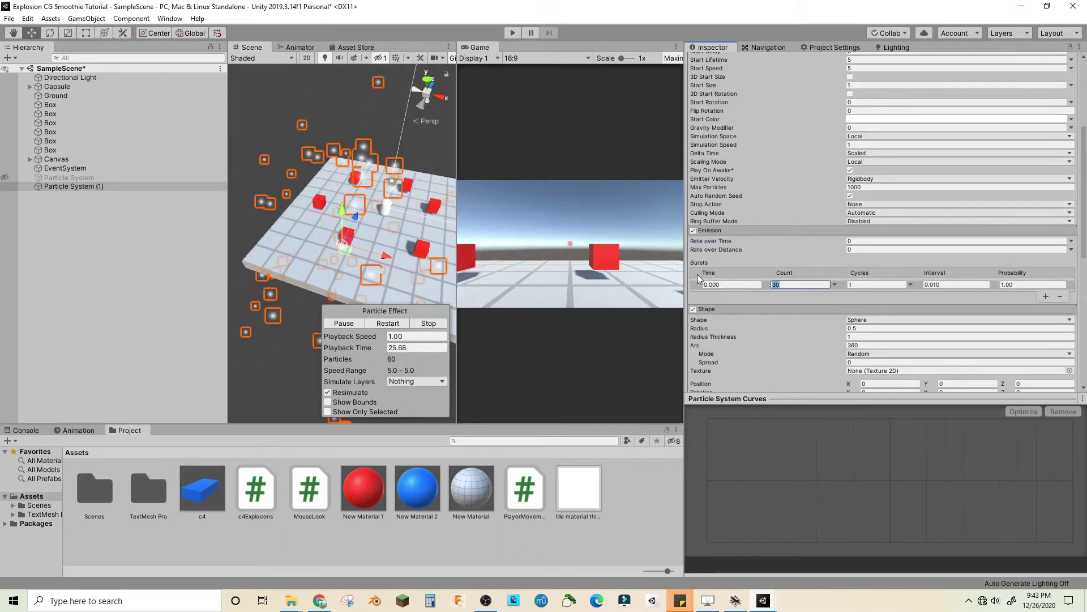
pyautogui.write('75')
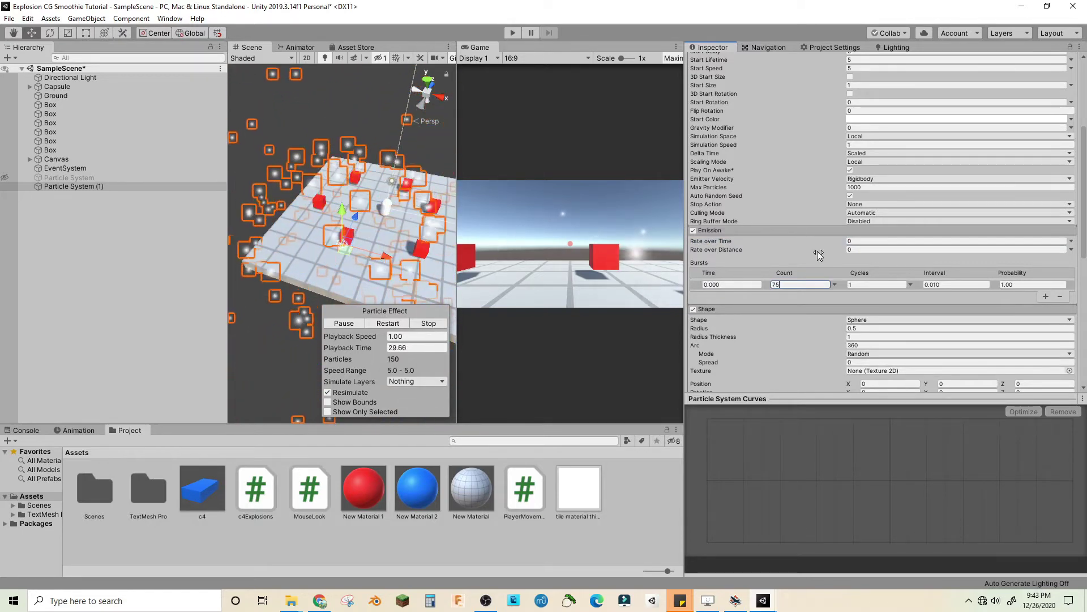
pyautogui.scroll(5, 812, 171)
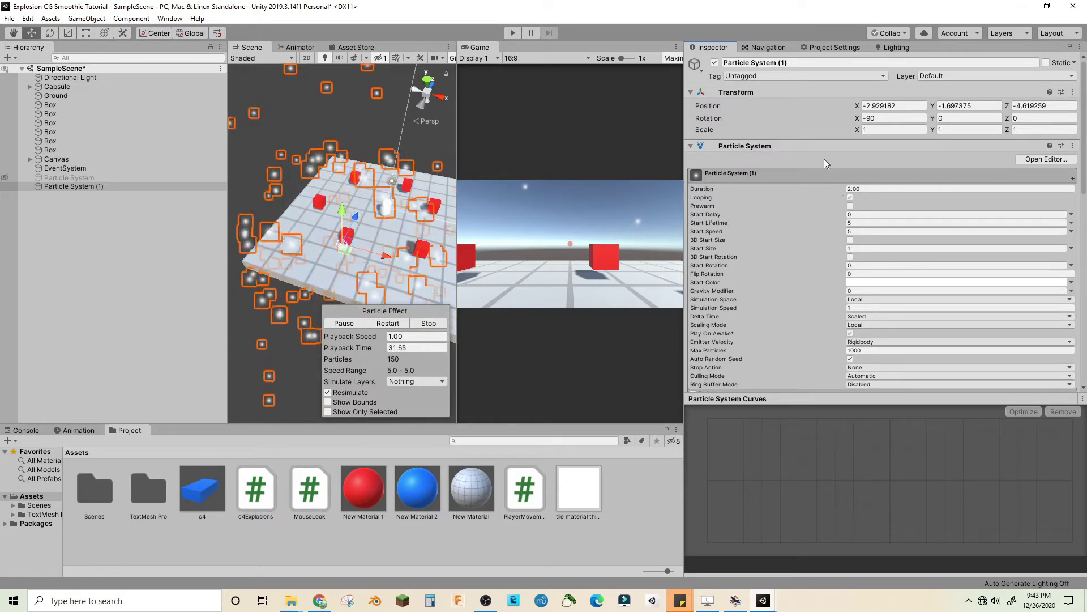
# Set Start Lifetime to 2 and Start Speed to 30
pyautogui.click(862, 221)
pyautogui.write('2')
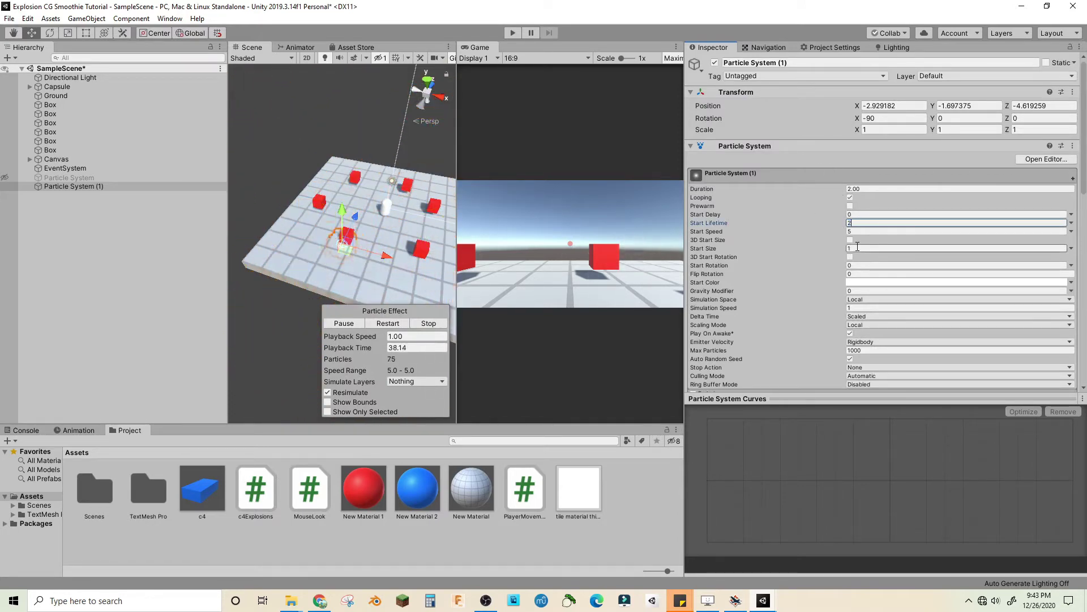
pyautogui.press('Tab')
pyautogui.write('30')
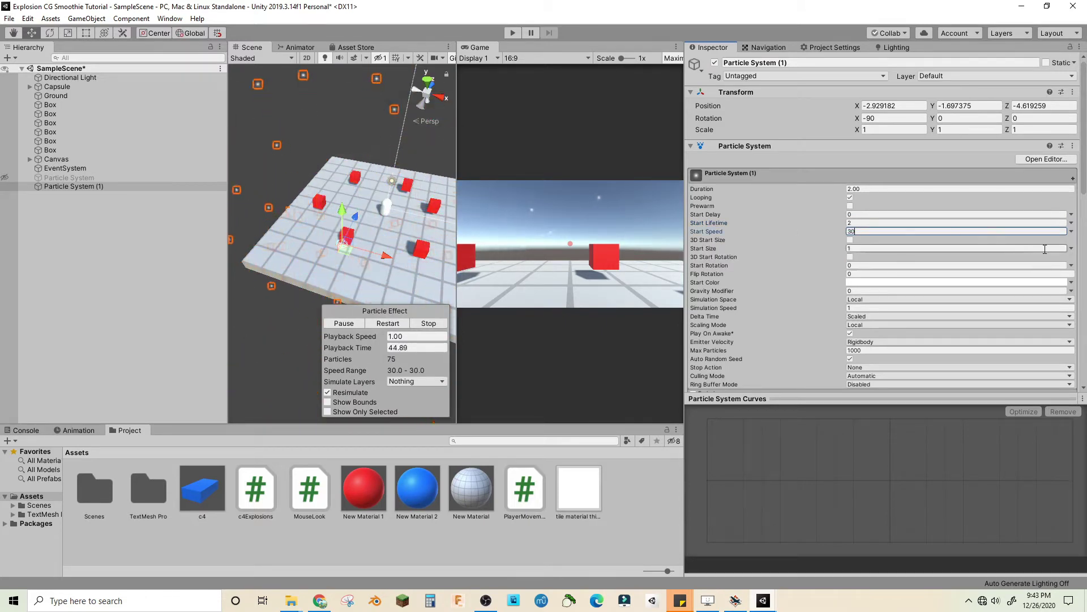
# Make Start Size random between 0.25 and 1 and Start Rotation random between 0 and 360
pyautogui.click(1071, 249)
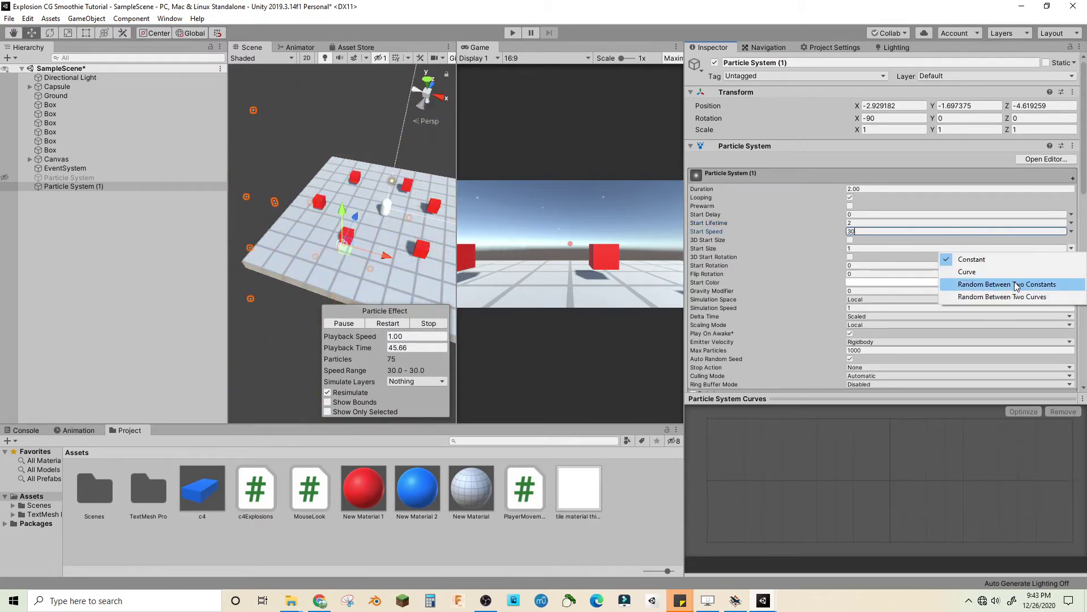
pyautogui.click(980, 283)
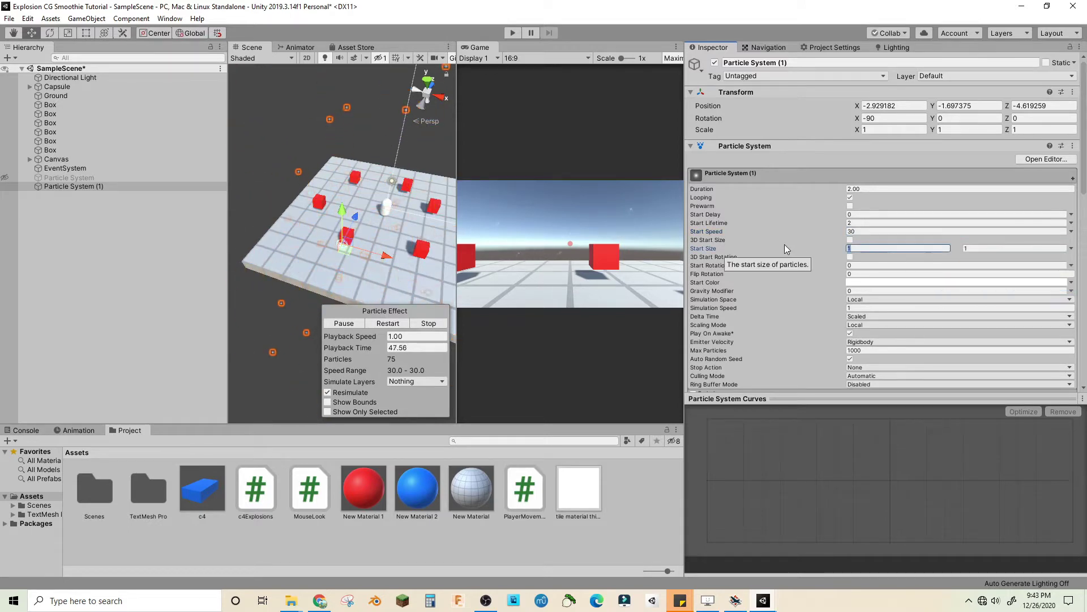
pyautogui.write('0.25')
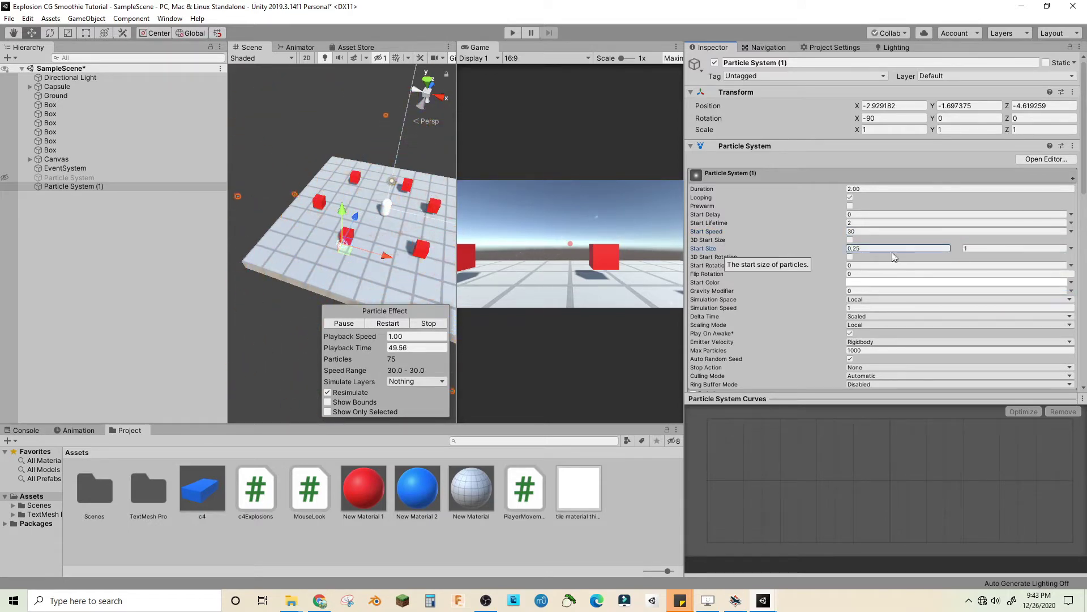
pyautogui.click(1070, 266)
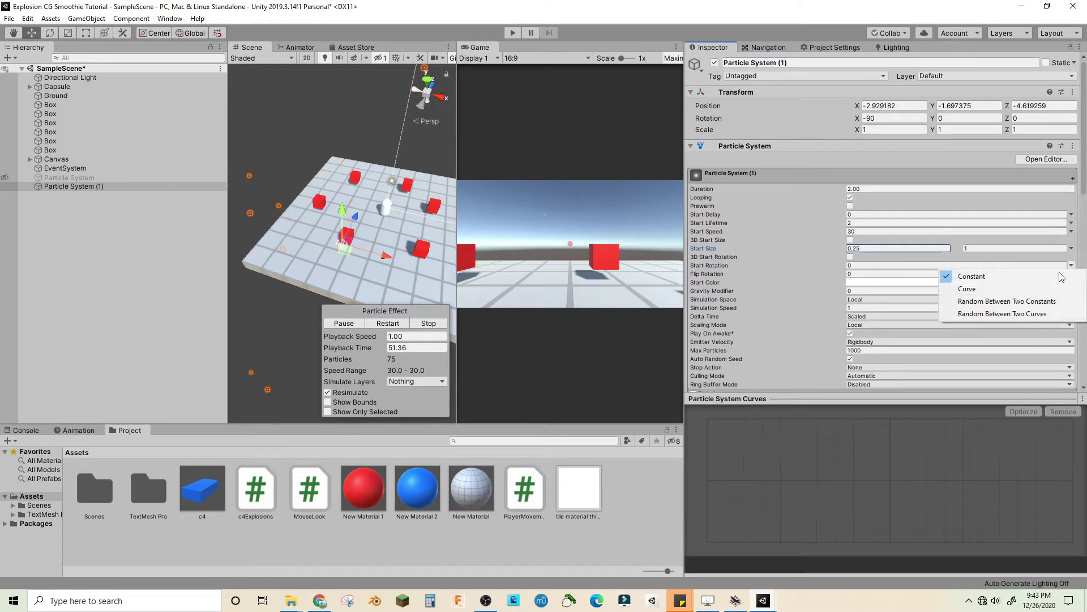
pyautogui.click(1000, 301)
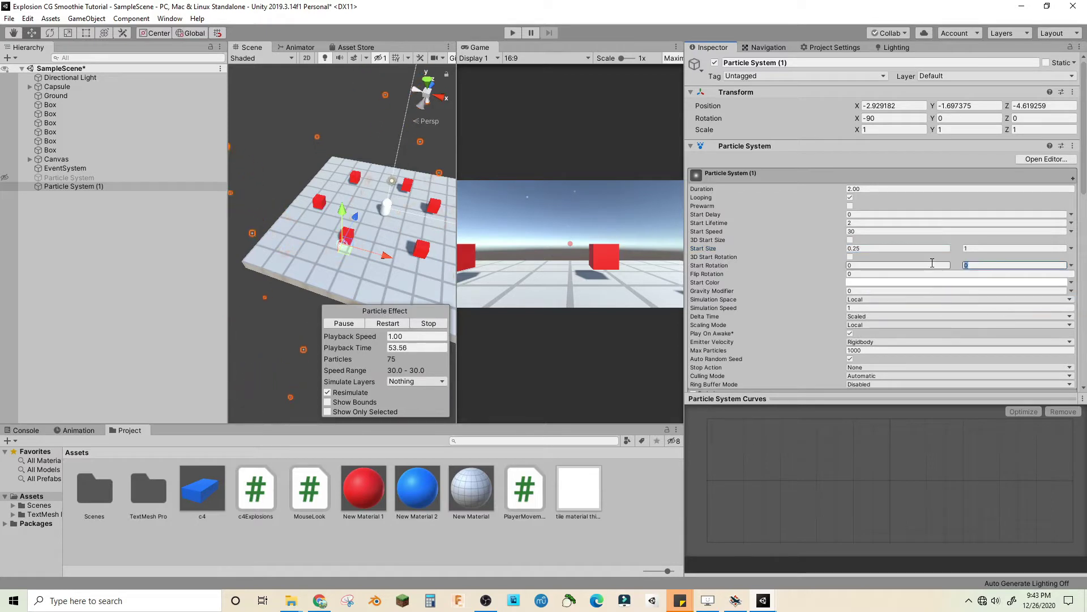
pyautogui.write('36')
pyautogui.scroll(-3, 393, 193)
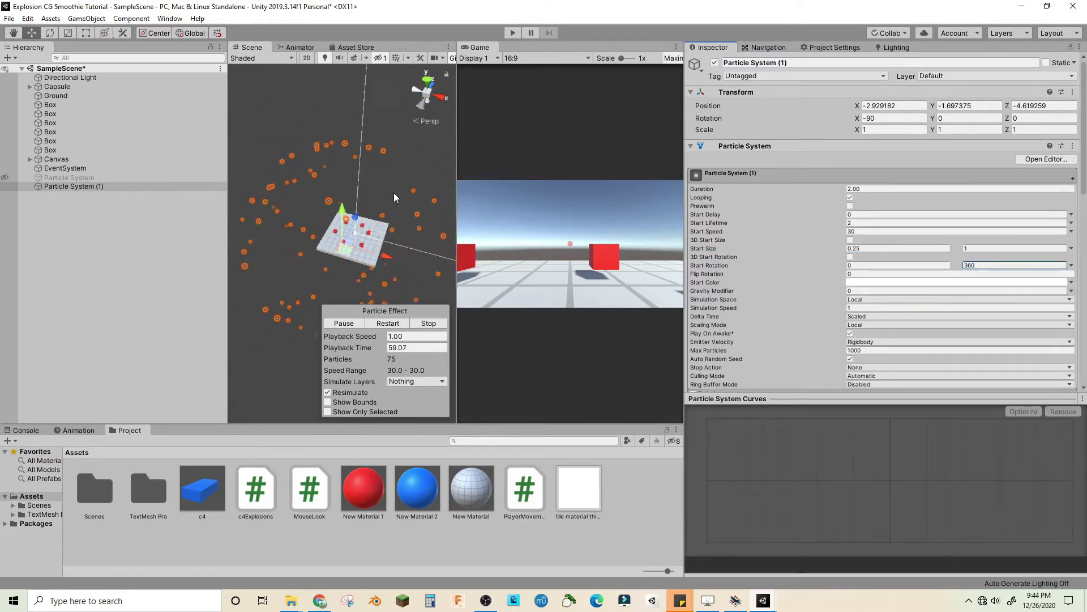
pyautogui.scroll(3, 403, 215)
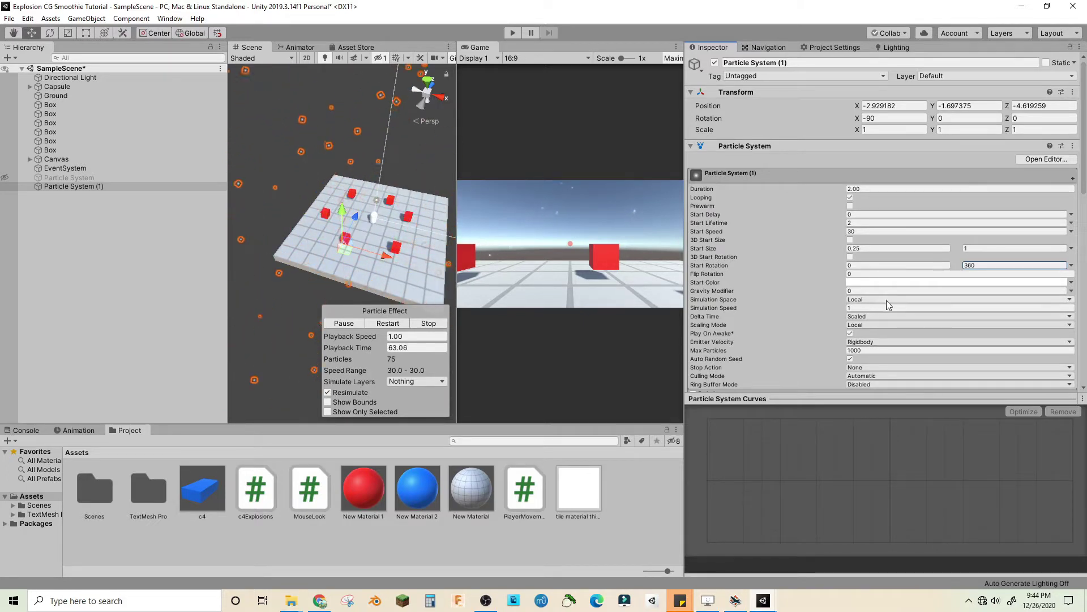
# Set both the Renderer's Material and Trail Material to Default-Line
pyautogui.scroll(-10, 886, 300)
pyautogui.click(718, 318)
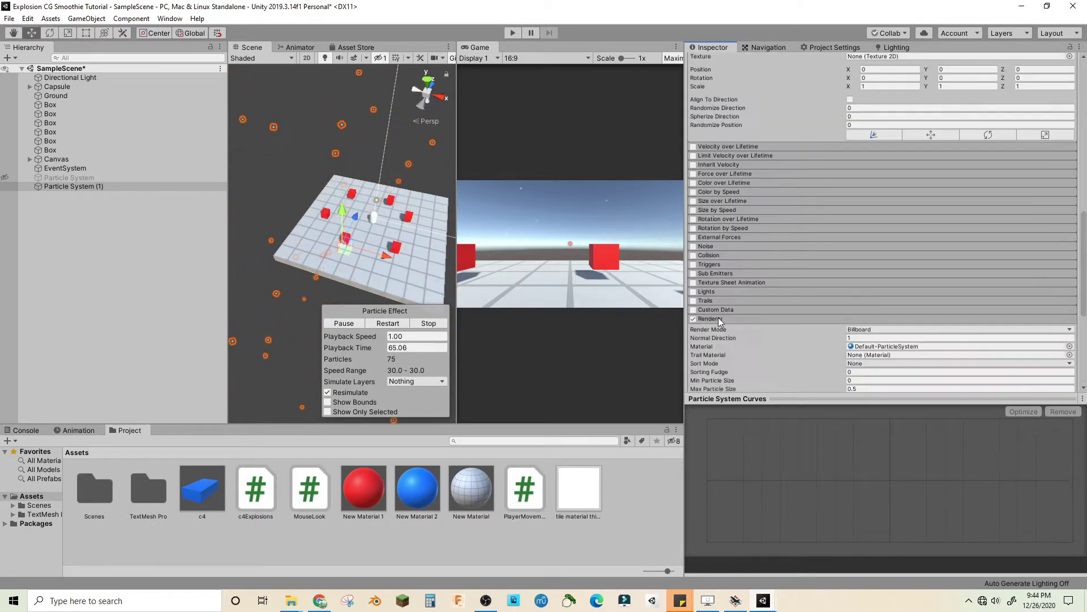
pyautogui.click(910, 355)
pyautogui.click(1070, 355)
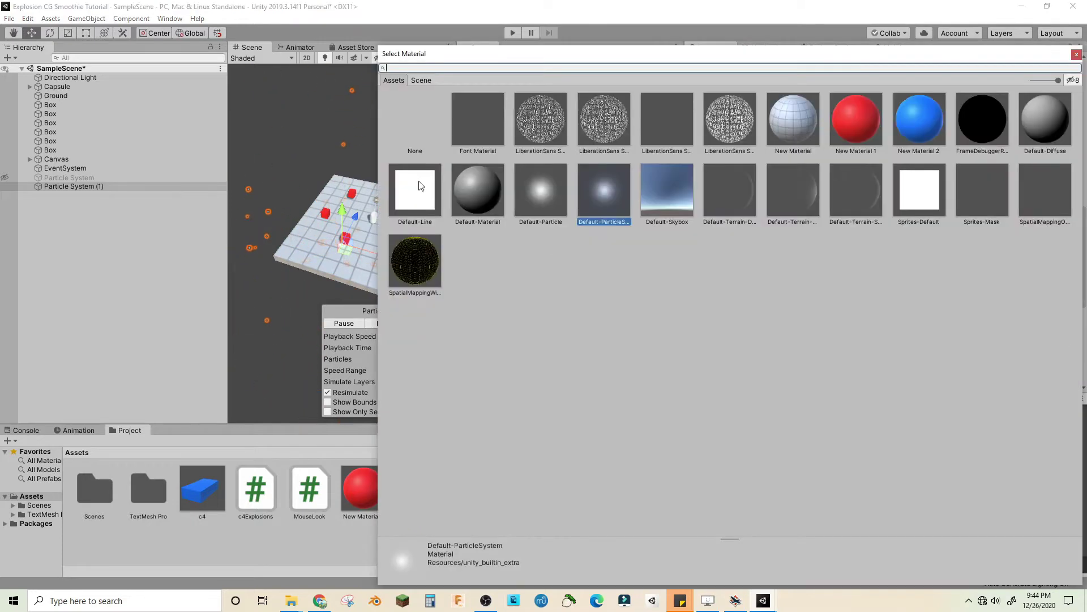
pyautogui.doubleClick(416, 188)
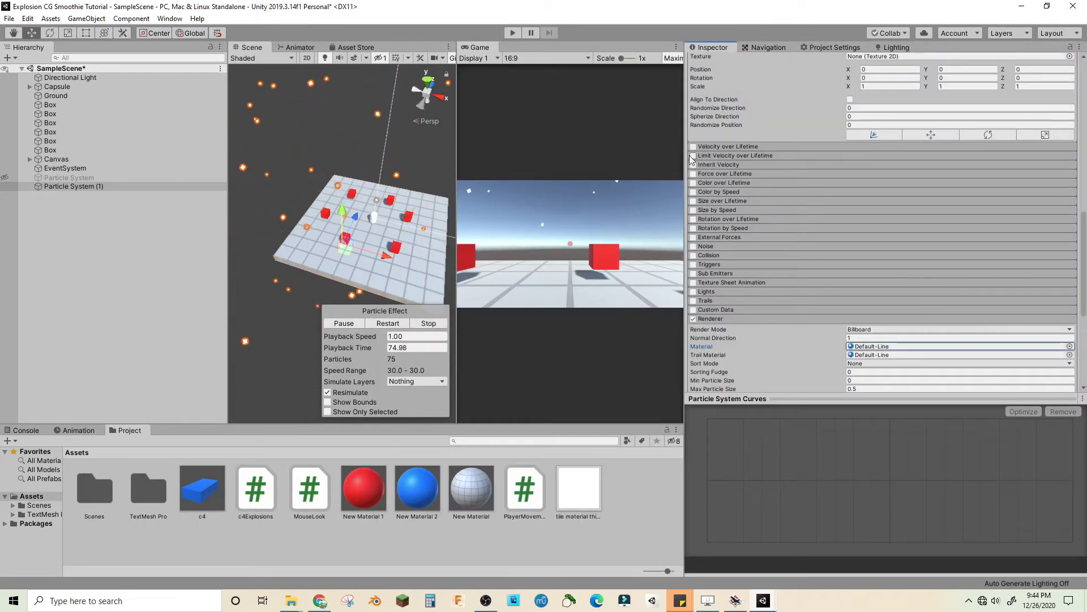
pyautogui.scroll(5, 717, 202)
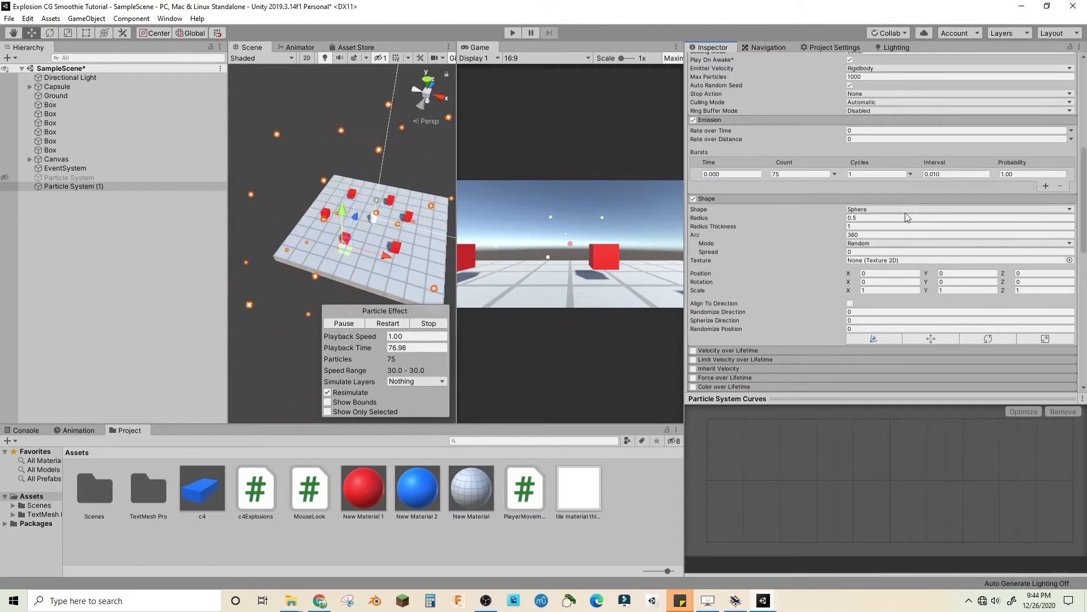
pyautogui.click(713, 198)
# Enable Limit Velocity over Lifetime with Speed 3 and Dampen 0.2
pyautogui.click(715, 119)
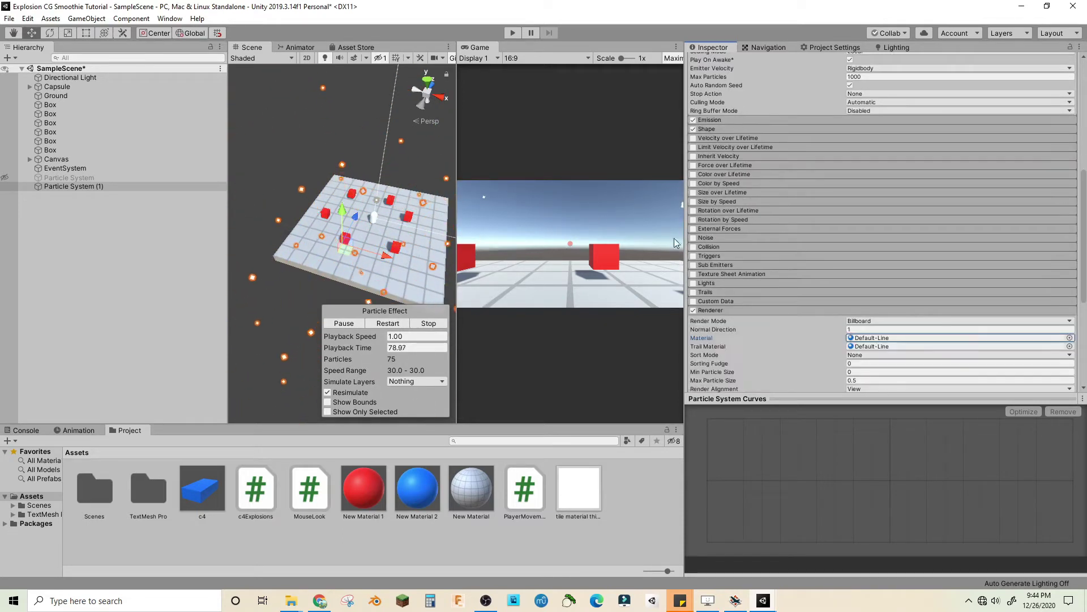
pyautogui.click(719, 138)
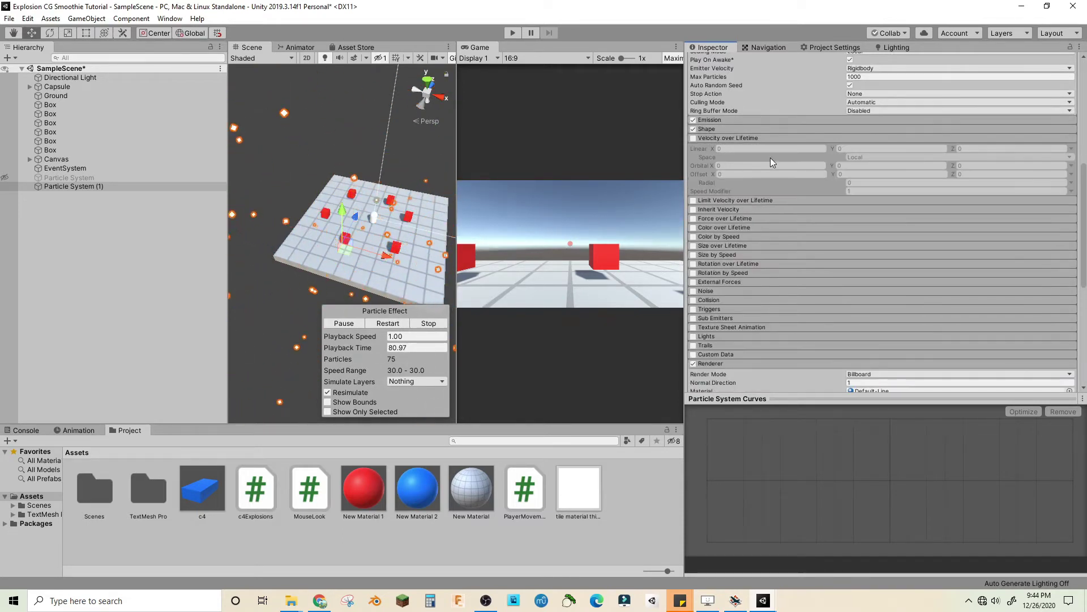
pyautogui.click(718, 139)
pyautogui.click(702, 147)
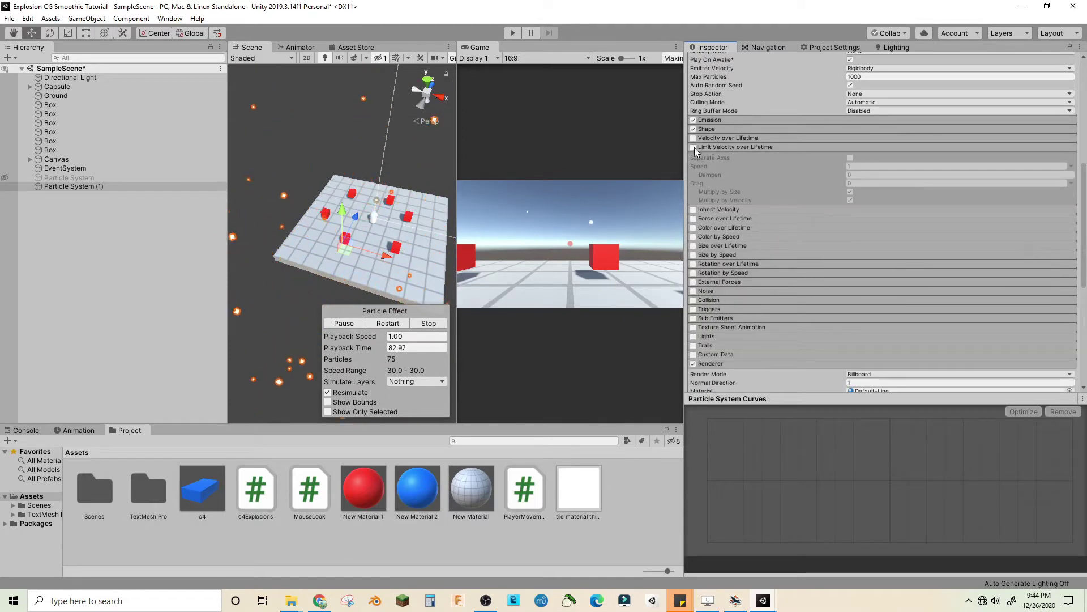
pyautogui.click(693, 147)
pyautogui.click(828, 167)
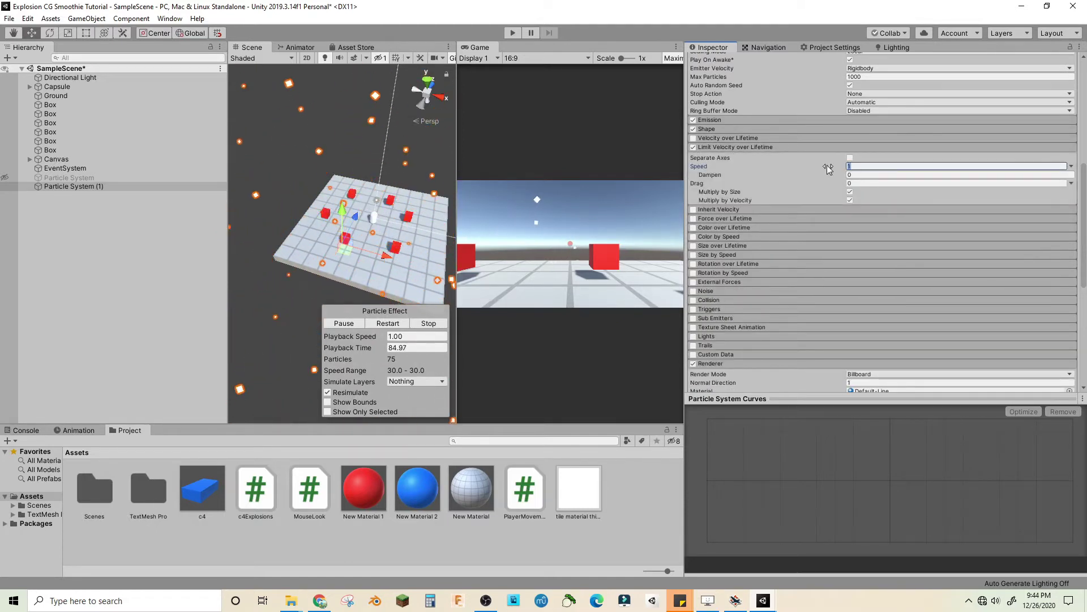
pyautogui.click(862, 175)
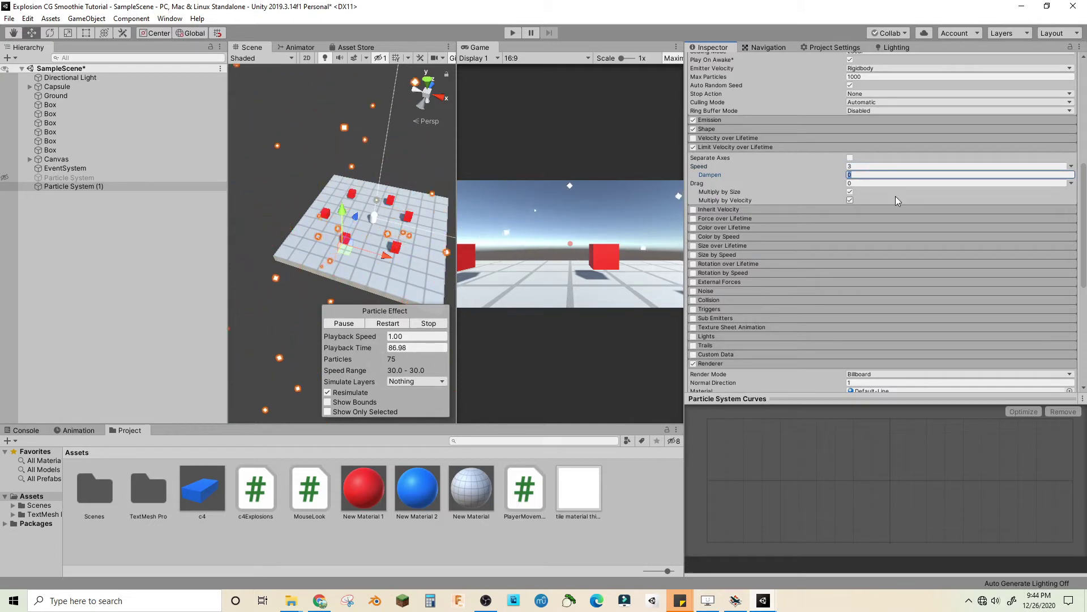
pyautogui.write('0.2')
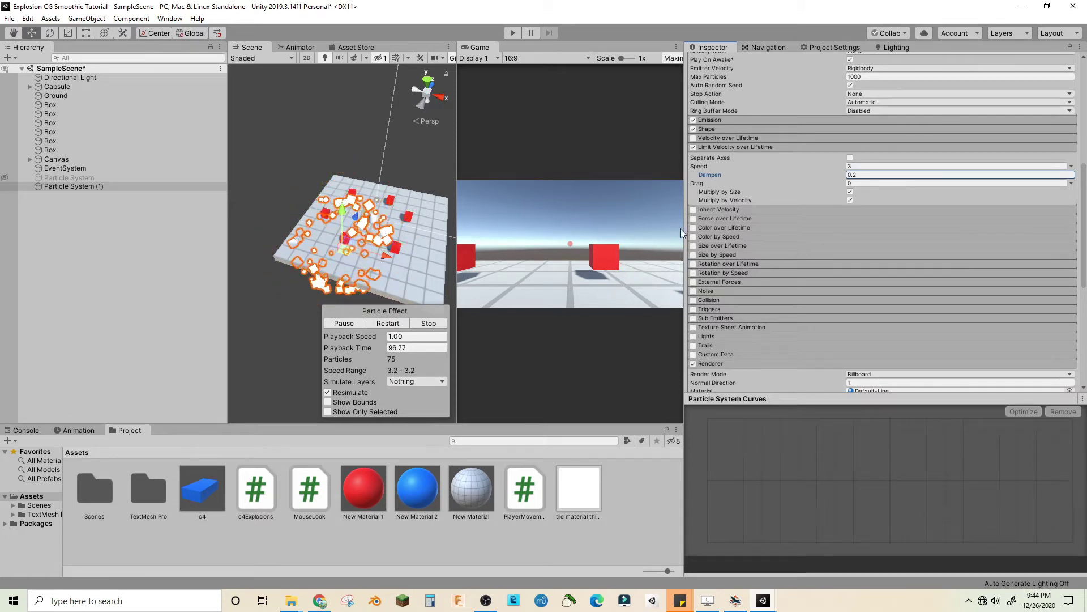
# Enable Size over Lifetime with the descending curve preset so particles shrink to zero
pyautogui.click(692, 246)
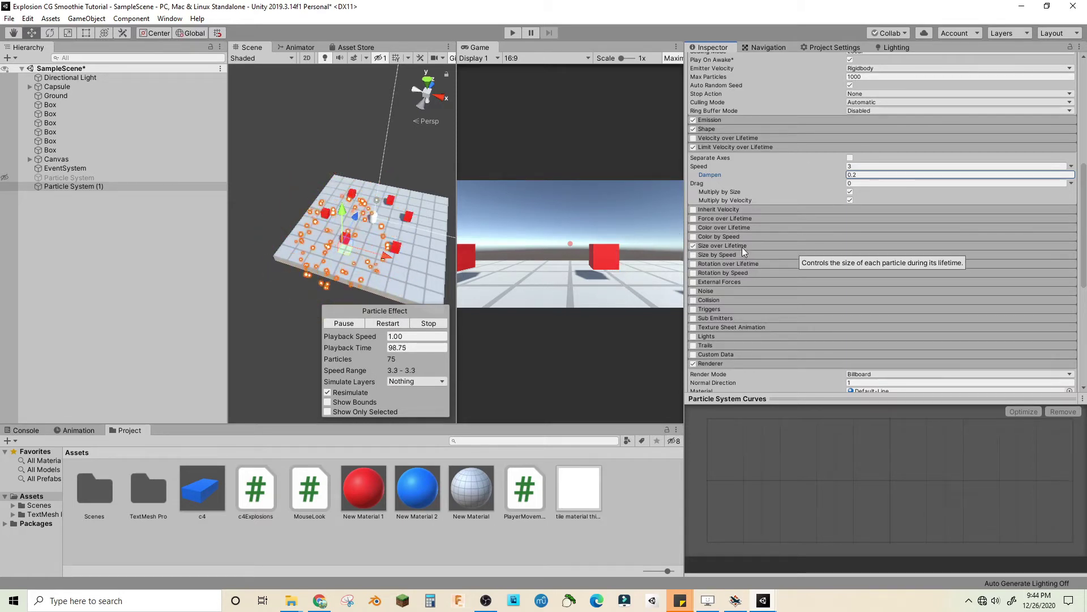
pyautogui.click(742, 247)
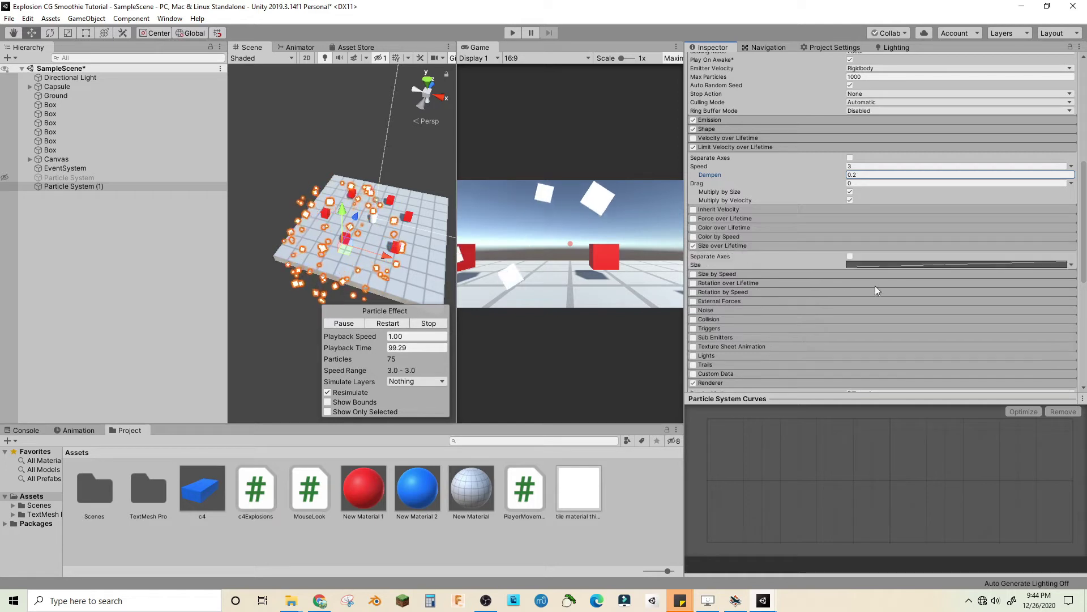
pyautogui.click(854, 265)
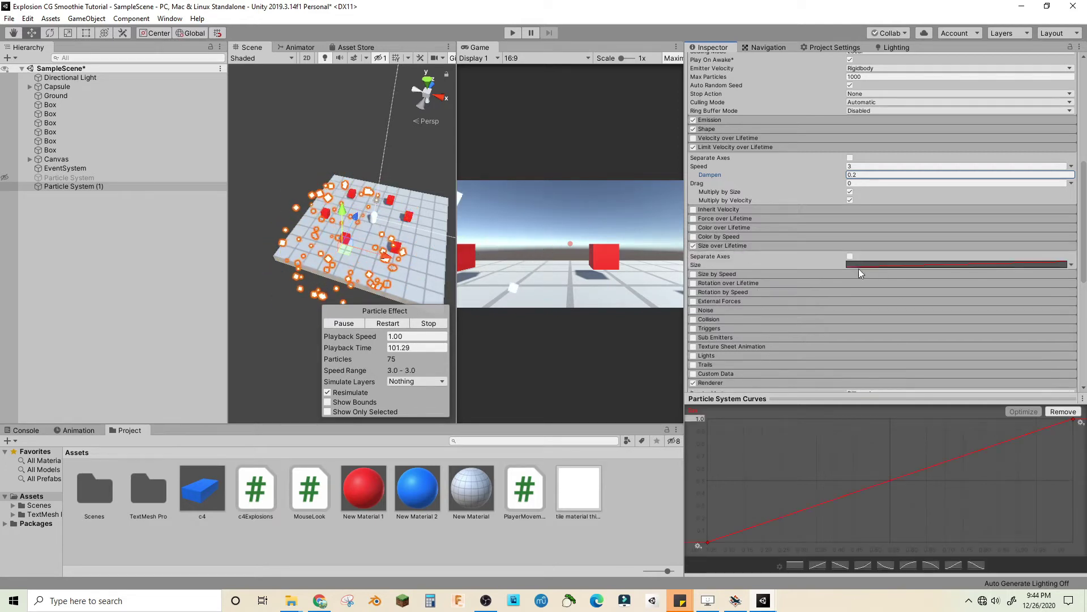
pyautogui.click(843, 567)
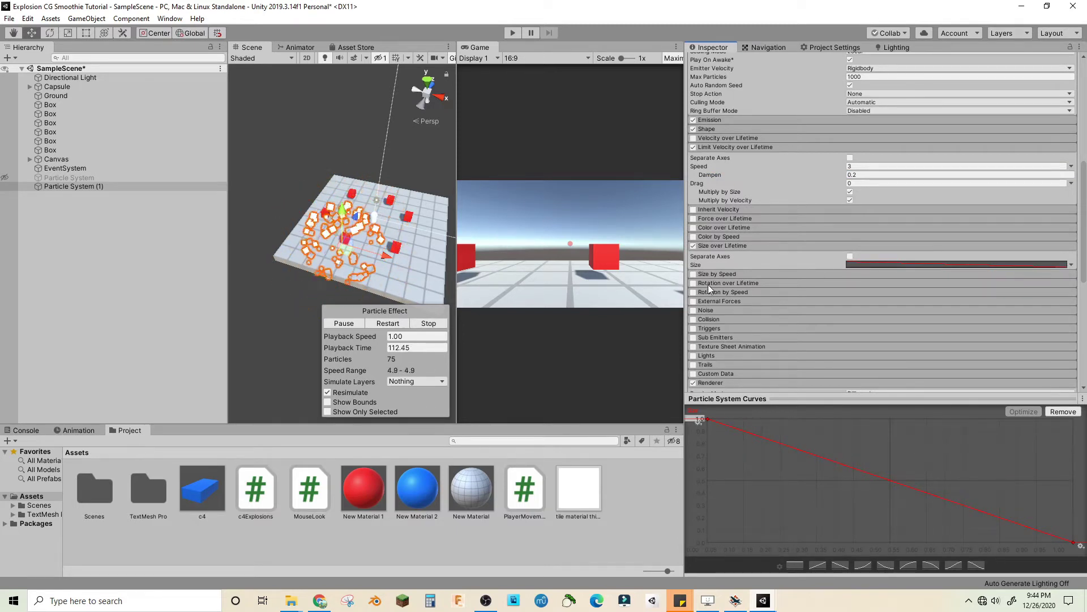
# Enable Collision with its Type set to World
pyautogui.click(717, 320)
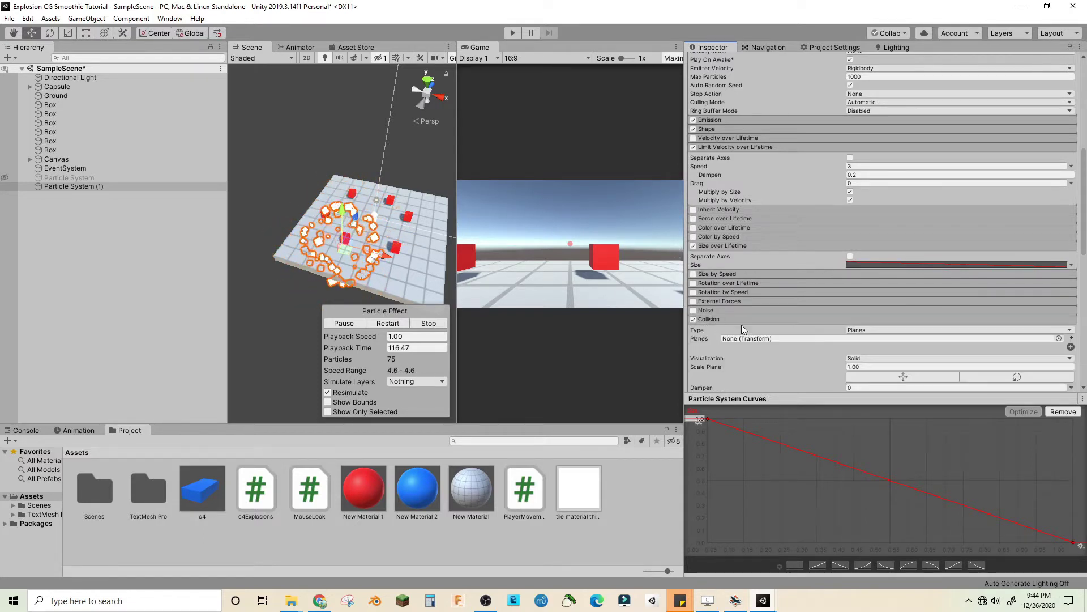
pyautogui.click(1035, 330)
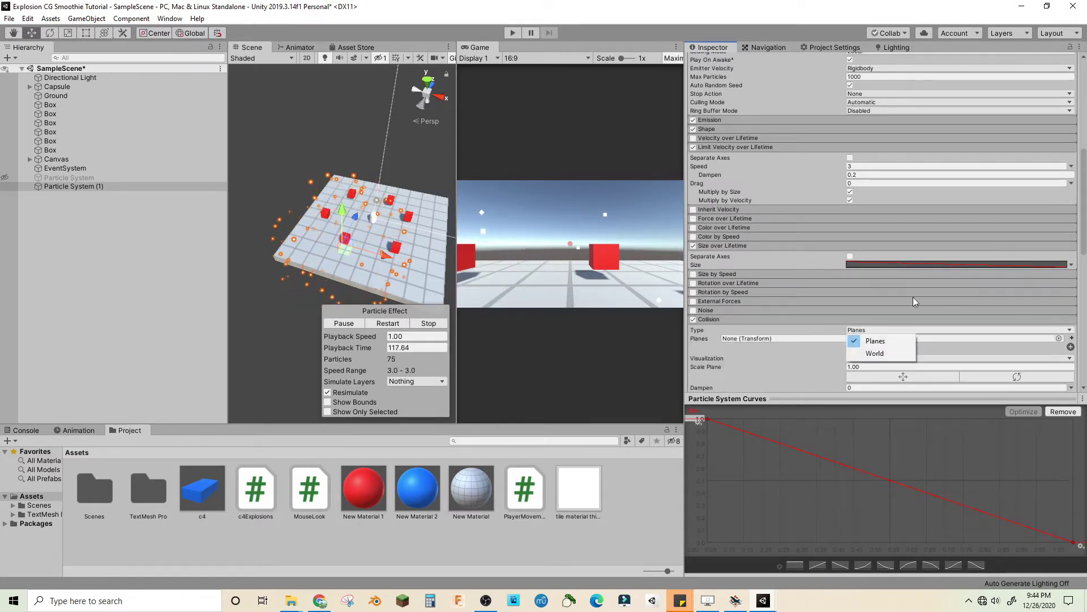
pyautogui.click(871, 352)
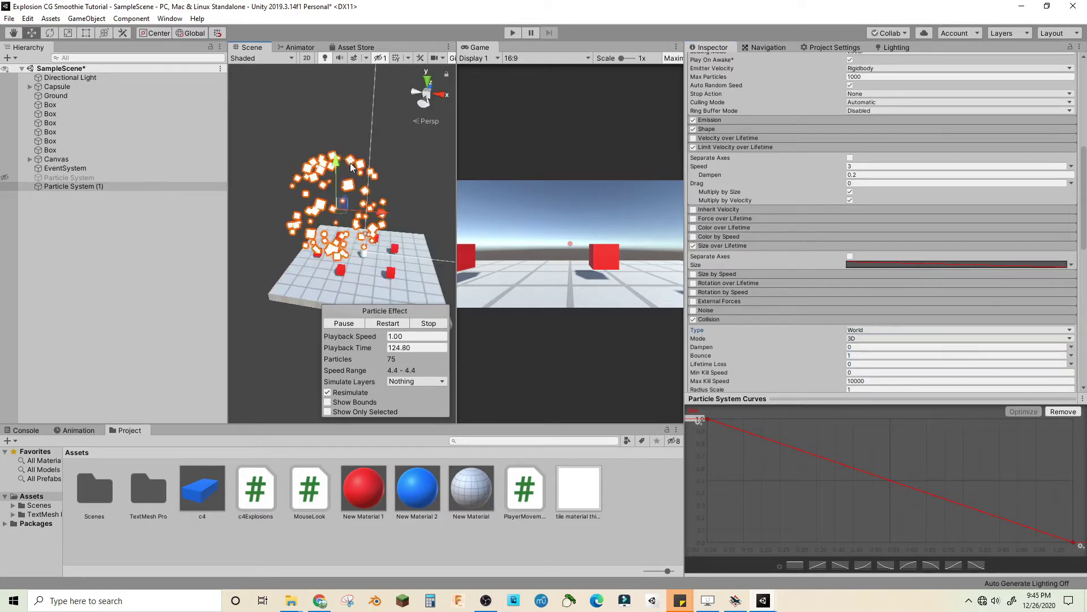
pyautogui.moveTo(337, 122); pyautogui.dragTo(336, 175)
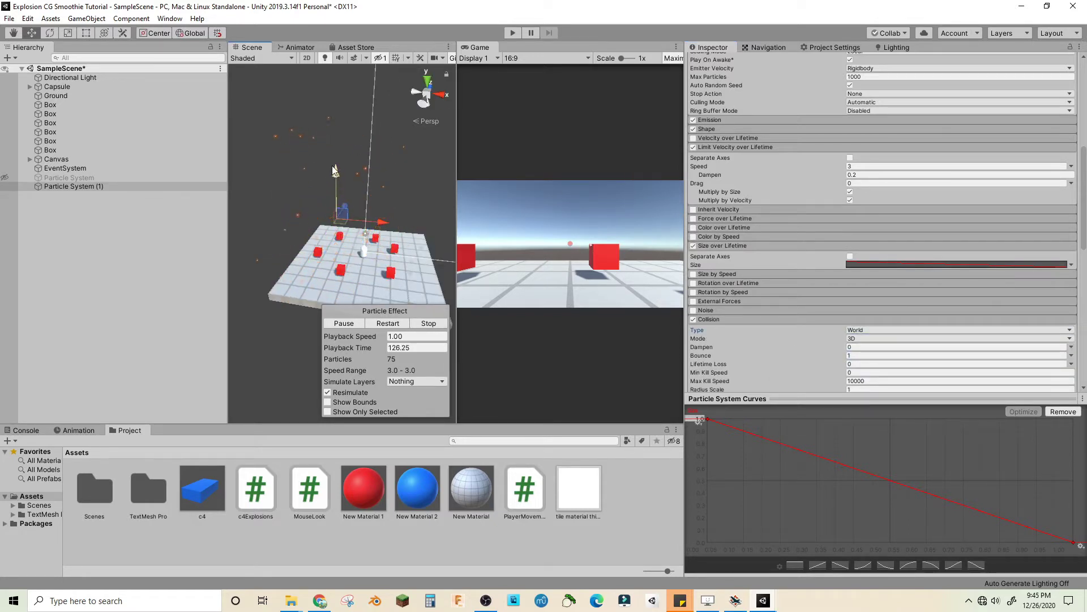
pyautogui.moveTo(347, 288); pyautogui.dragTo(333, 247, button='middle')
pyautogui.scroll(2, 318, 227)
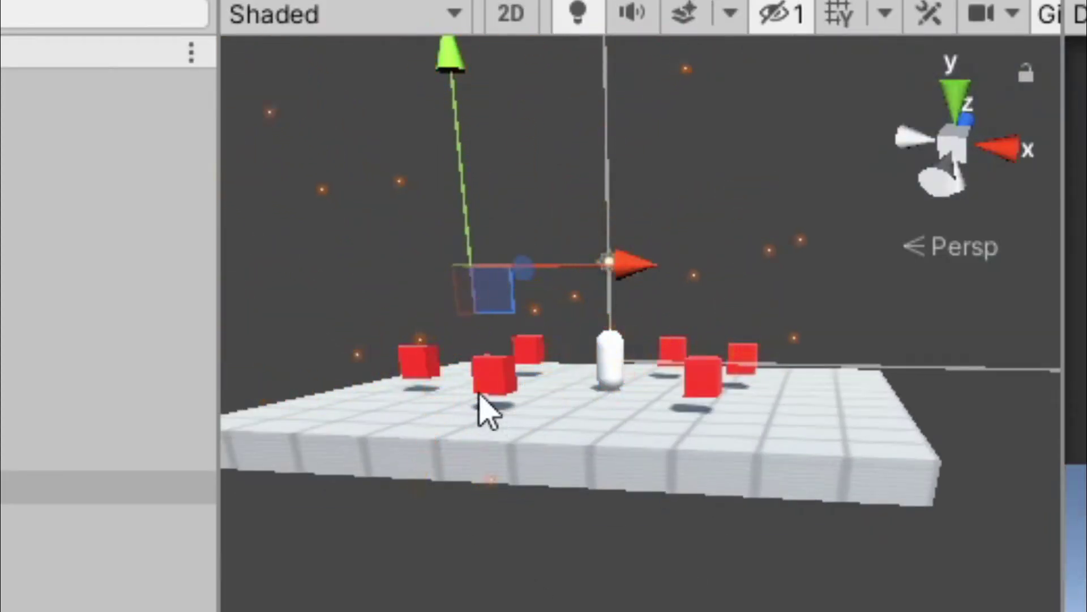
pyautogui.moveTo(583, 435); pyautogui.dragTo(674, 606, button='middle')
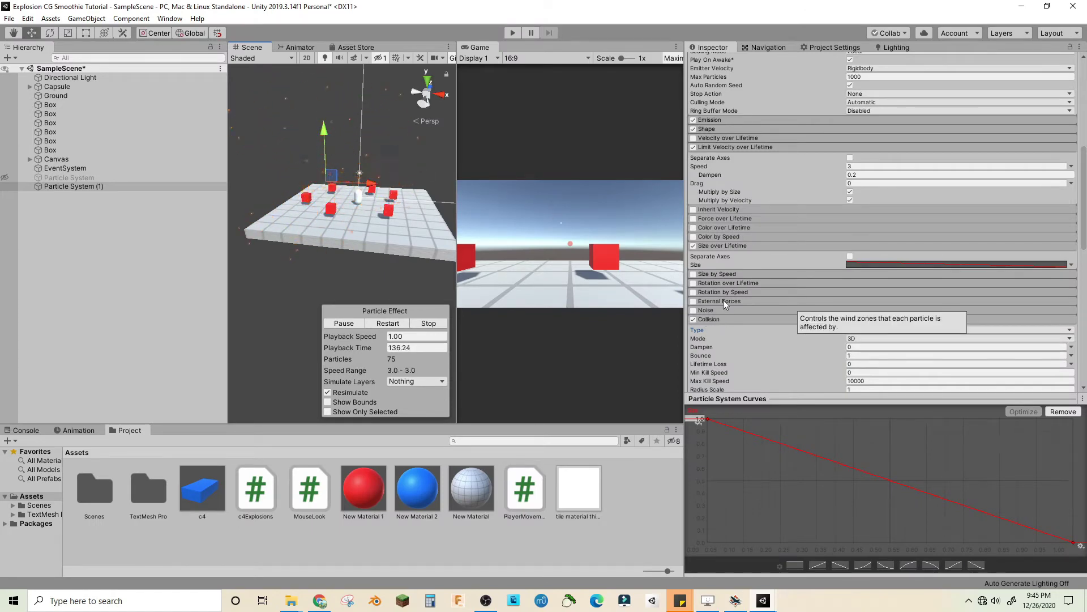
pyautogui.scroll(-3, 723, 300)
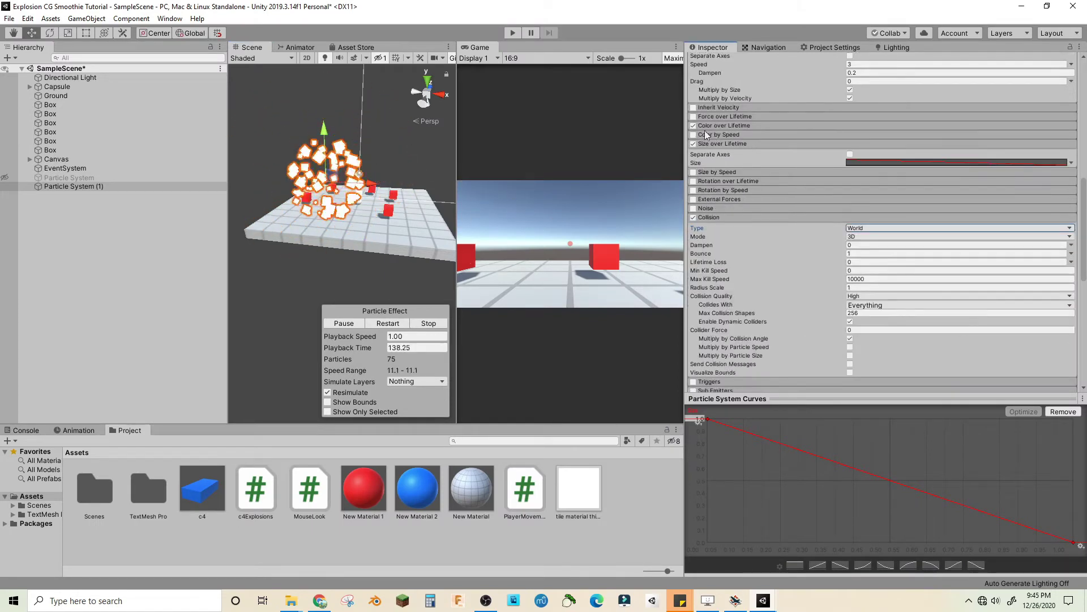
pyautogui.scroll(3, 742, 143)
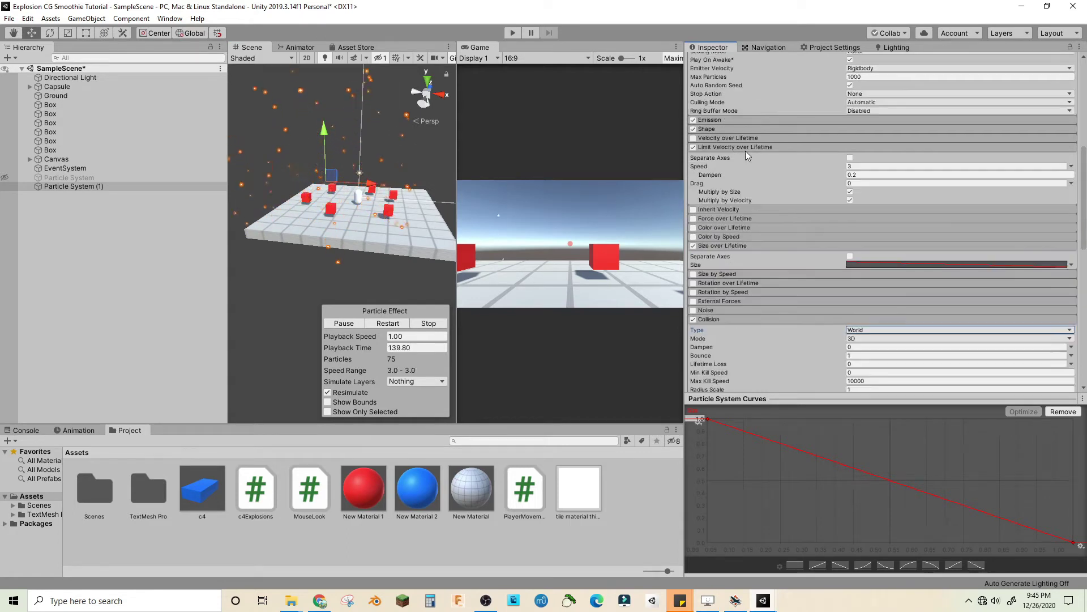
# Enable Color over Lifetime with a gradient from pale yellow FFF78B to an eyedropped orange
pyautogui.click(715, 226)
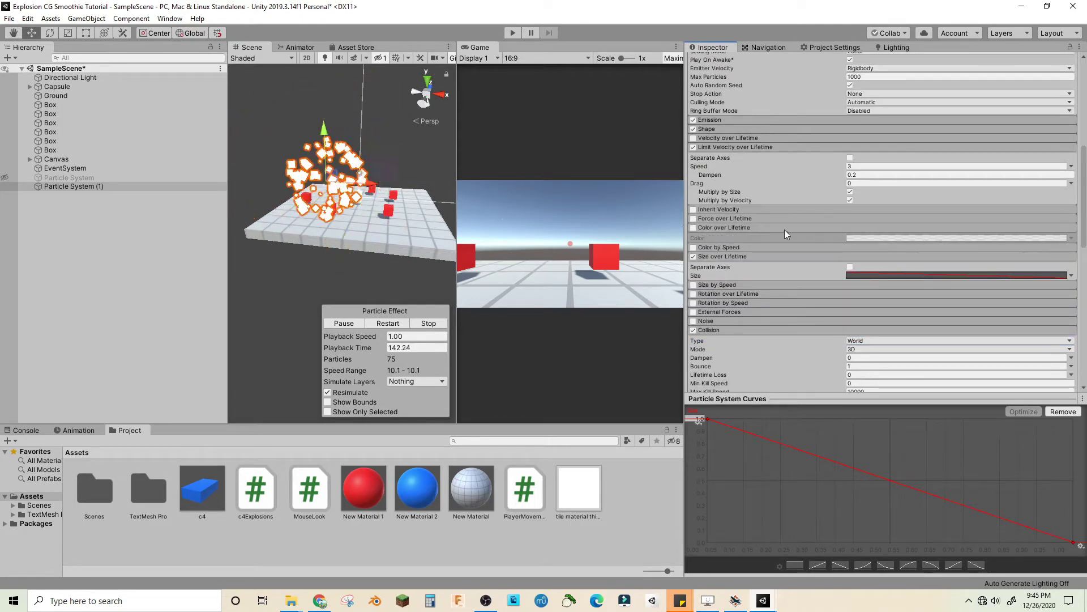
pyautogui.click(694, 228)
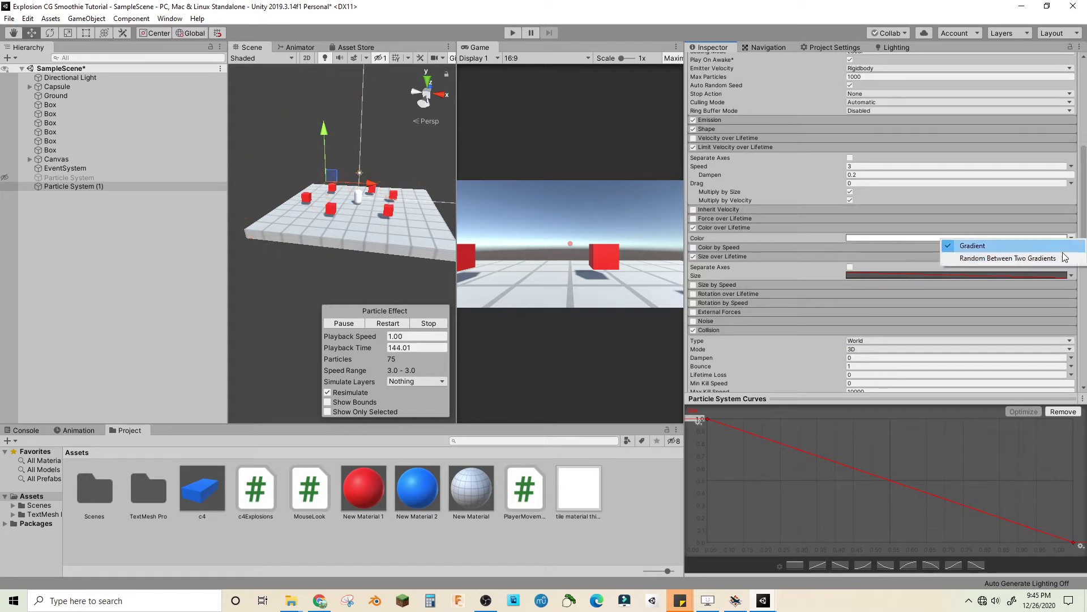
pyautogui.click(980, 246)
pyautogui.click(871, 237)
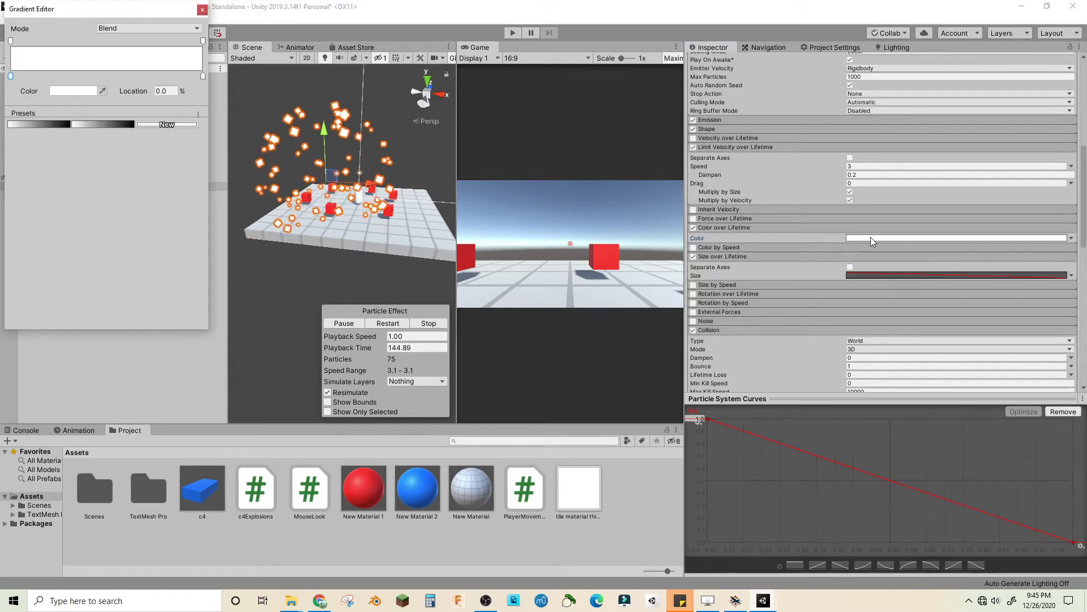
pyautogui.click(71, 90)
pyautogui.click(104, 64)
pyautogui.click(67, 77)
pyautogui.click(202, 76)
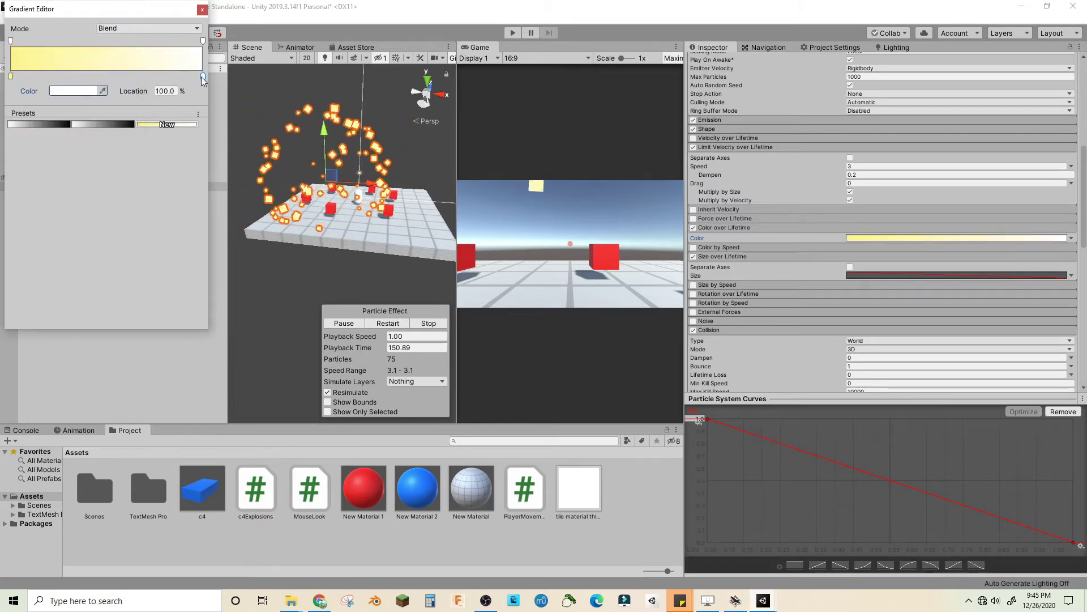
pyautogui.click(103, 91)
pyautogui.click(369, 225)
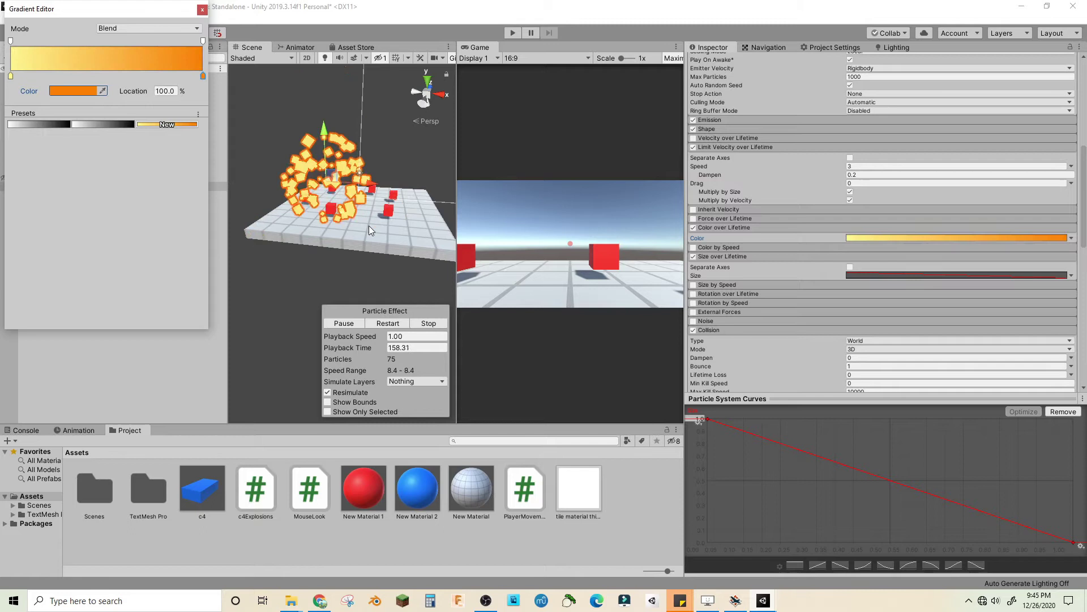
pyautogui.click(756, 232)
pyautogui.click(757, 229)
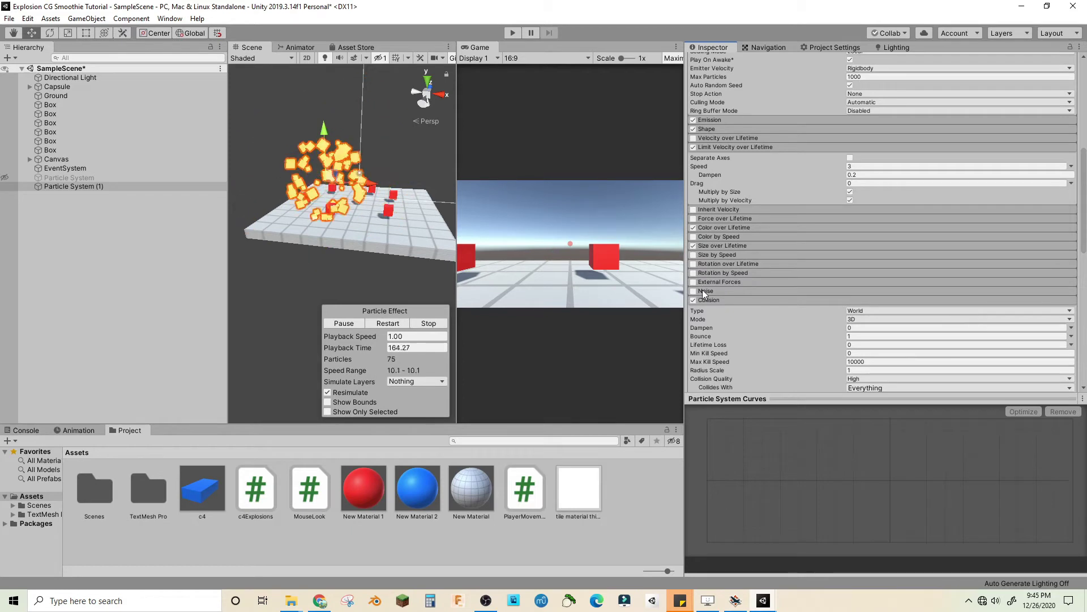
# Enable Trails and set Width over Trail to a curve tapering from 1 to 0
pyautogui.scroll(-6, 702, 289)
pyautogui.click(693, 296)
pyautogui.click(722, 297)
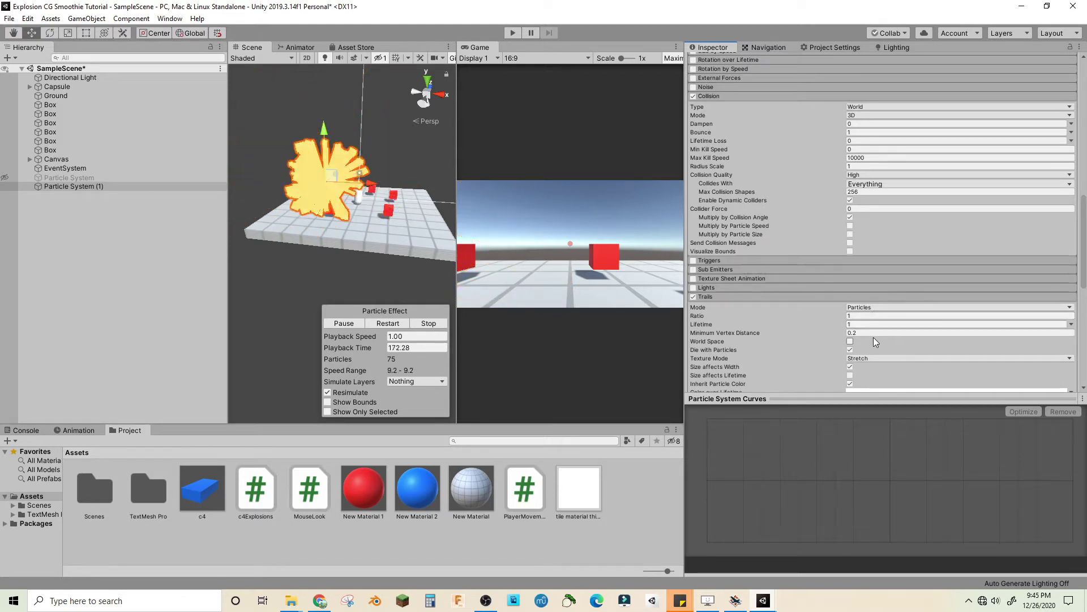
pyautogui.scroll(-3, 882, 328)
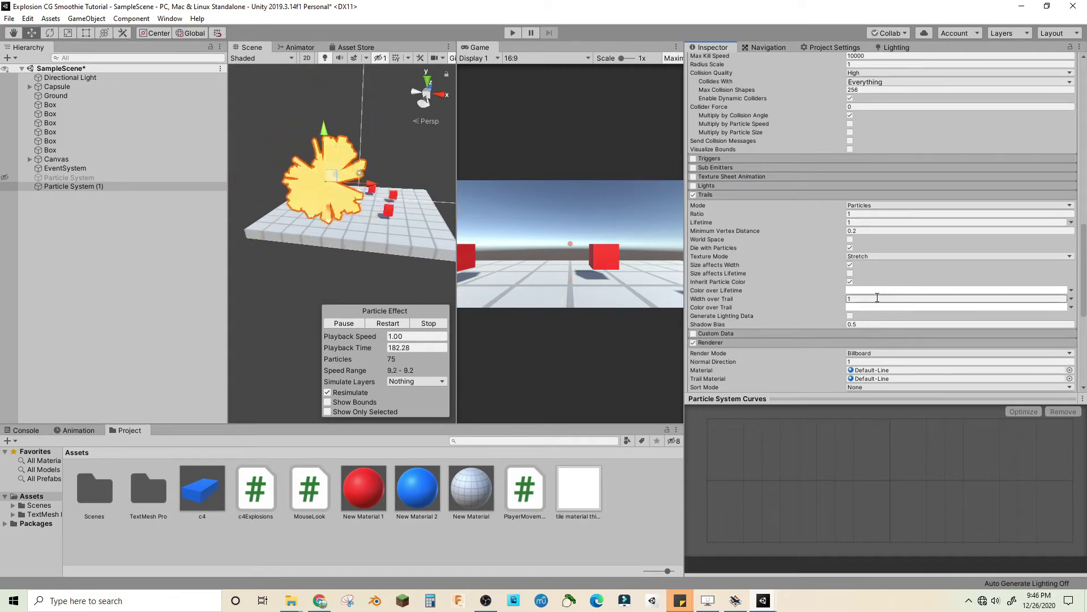
pyautogui.click(1071, 299)
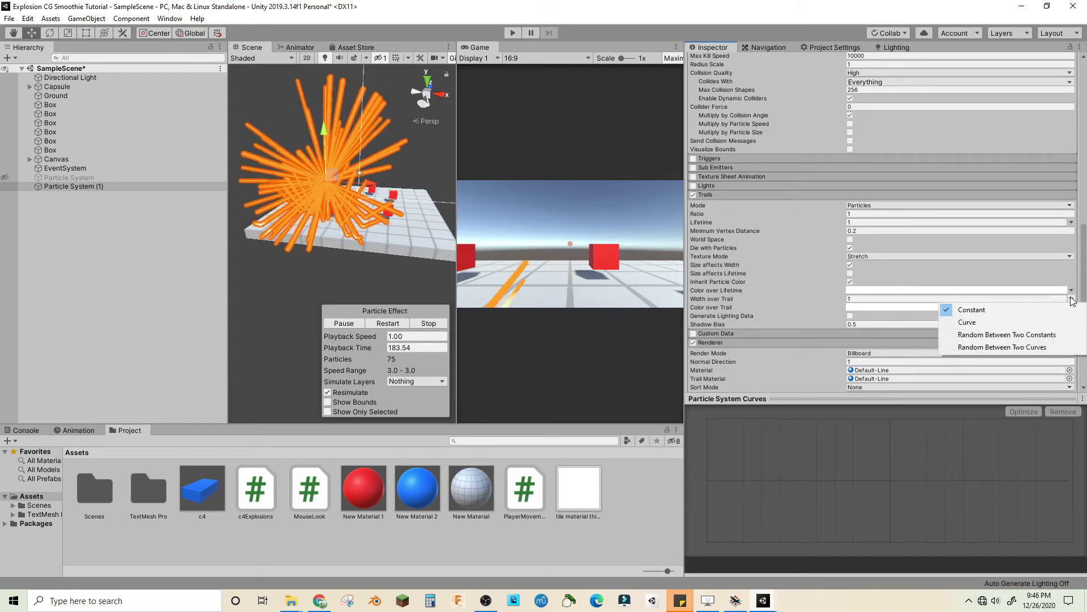
pyautogui.click(983, 322)
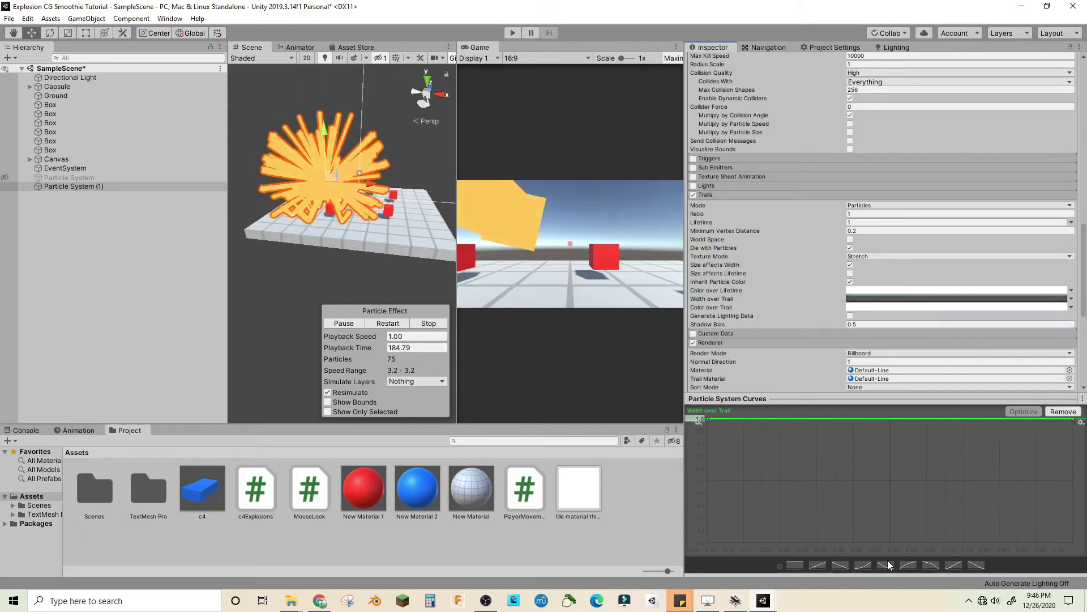
pyautogui.click(887, 566)
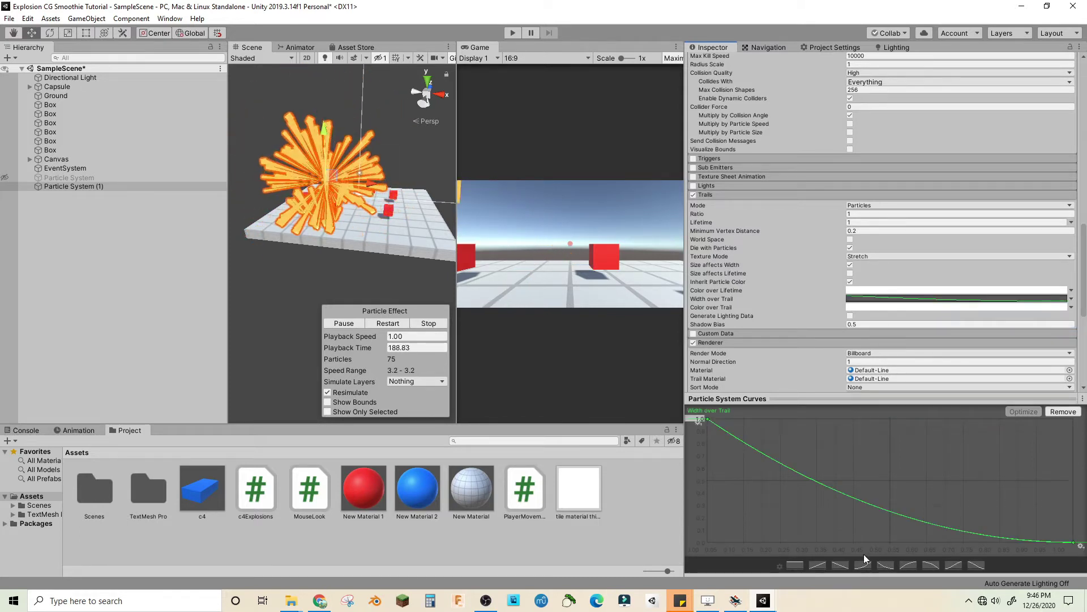
# Set the particle system's Gravity Modifier to 1
pyautogui.scroll(15, 886, 183)
pyautogui.scroll(-2, 885, 184)
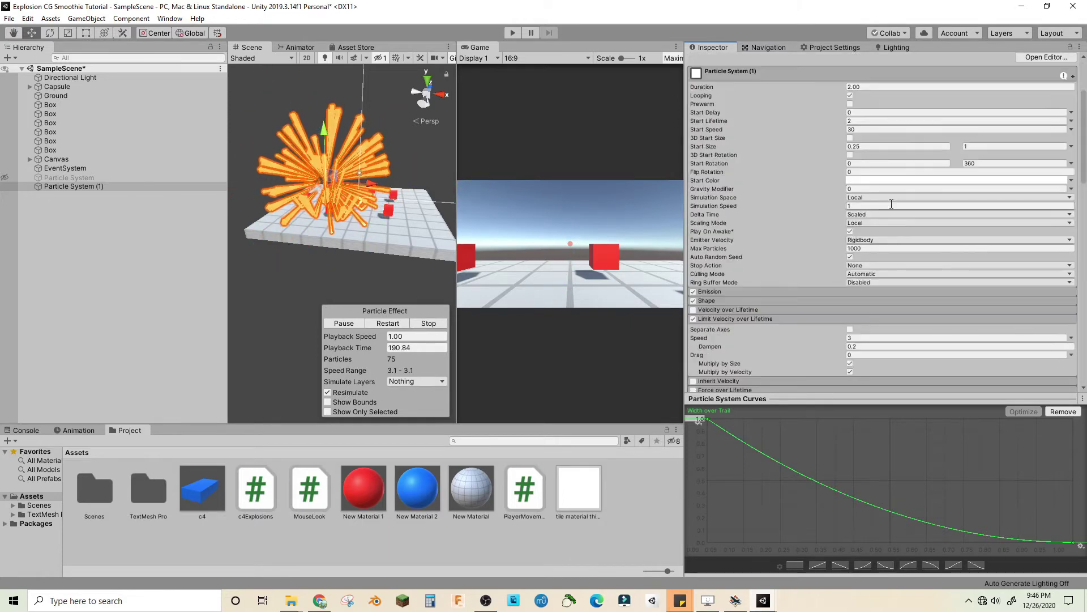
pyautogui.click(858, 189)
pyautogui.write('0.5')
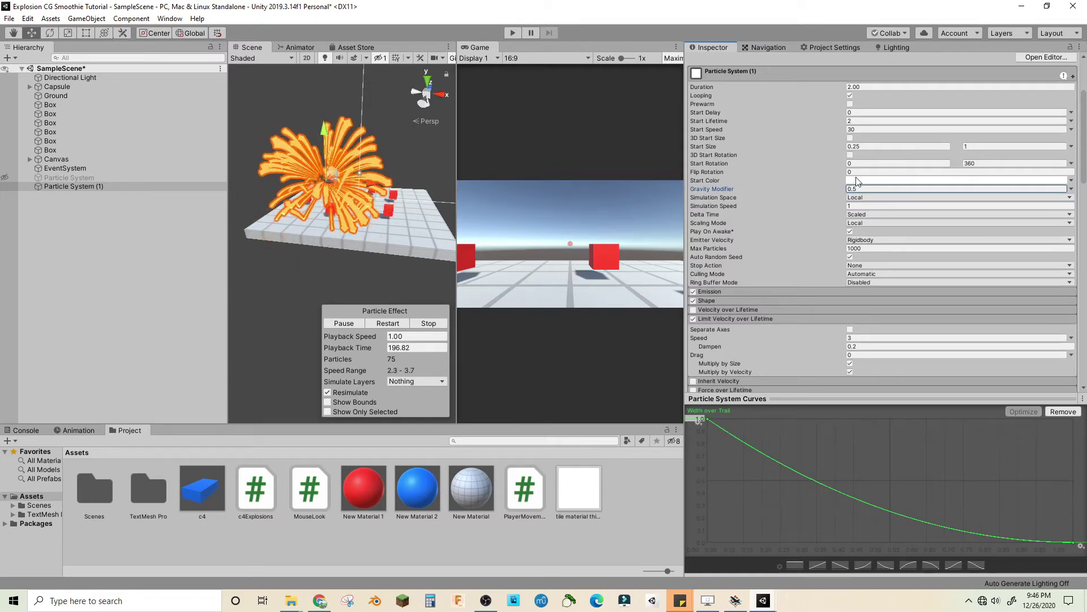
pyautogui.moveTo(845, 189); pyautogui.dragTo(819, 196)
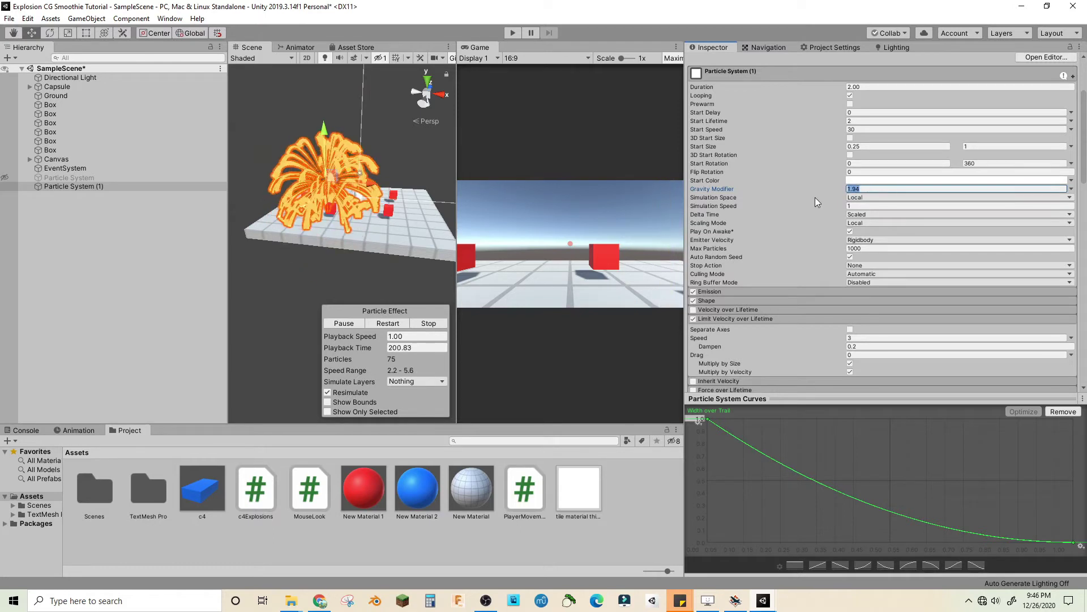
pyautogui.write('1')
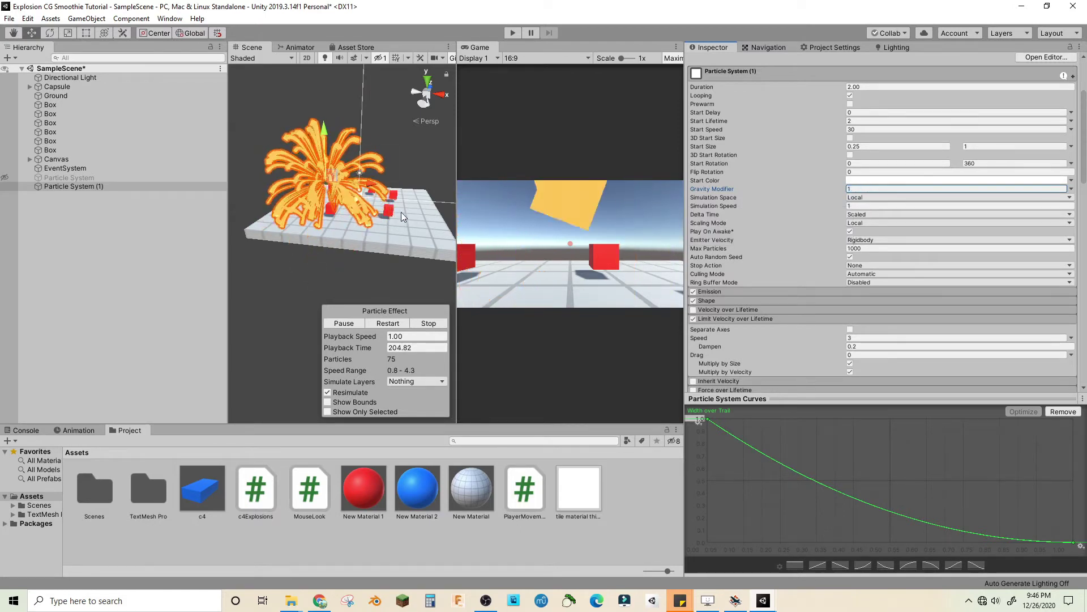
# Drag the burst along X and Z to a spot above the platform among the red boxes
pyautogui.moveTo(401, 212); pyautogui.dragTo(346, 198, button='right')
pyautogui.moveTo(388, 192); pyautogui.dragTo(300, 201, button='middle')
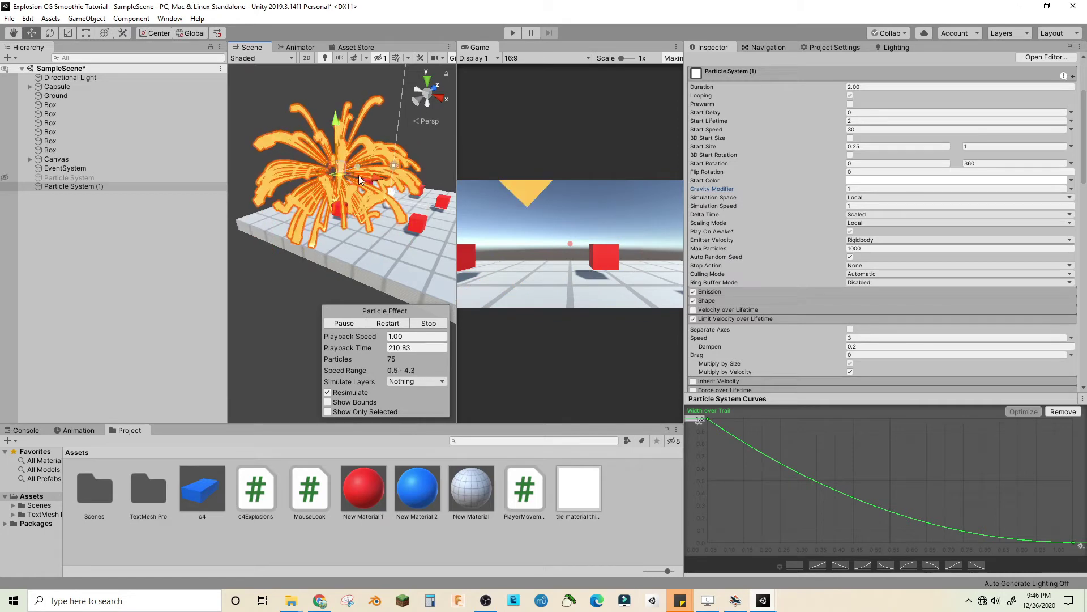
pyautogui.moveTo(363, 177); pyautogui.dragTo(451, 146)
pyautogui.moveTo(352, 202)
pyautogui.mouseDown(button='middle')
pyautogui.moveTo(414, 204)
pyautogui.moveTo(334, 210)
pyautogui.mouseUp(button='middle')
pyautogui.moveTo(439, 180); pyautogui.dragTo(380, 168, button='right')
pyautogui.moveTo(416, 170); pyautogui.dragTo(310, 167, button='middle')
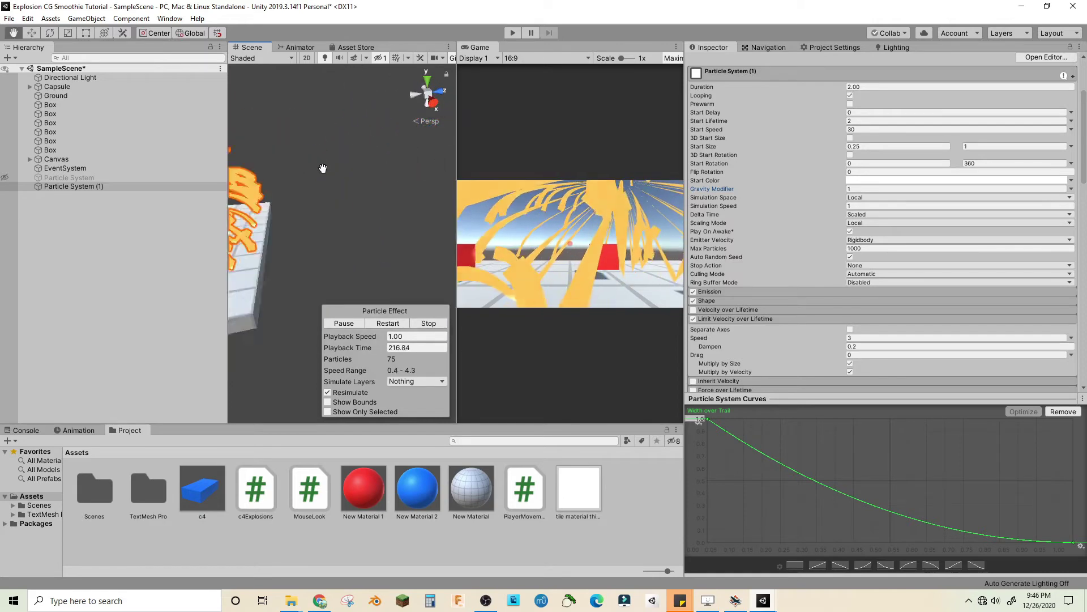
pyautogui.keyDown('alt'); pyautogui.moveTo(310, 168); pyautogui.dragTo(370, 165); pyautogui.keyUp('alt')
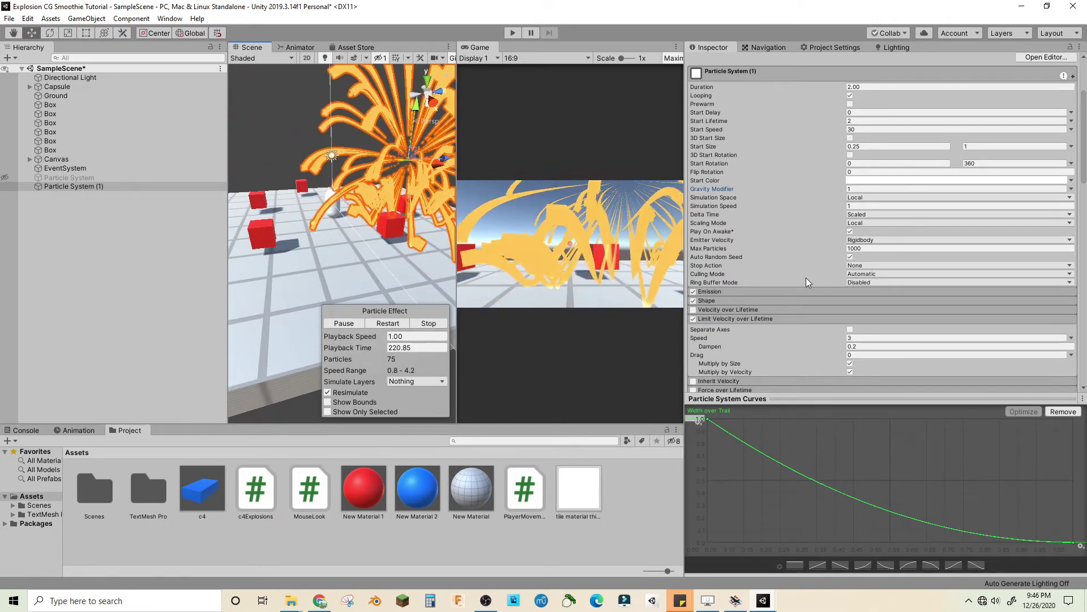
pyautogui.scroll(-10, 798, 284)
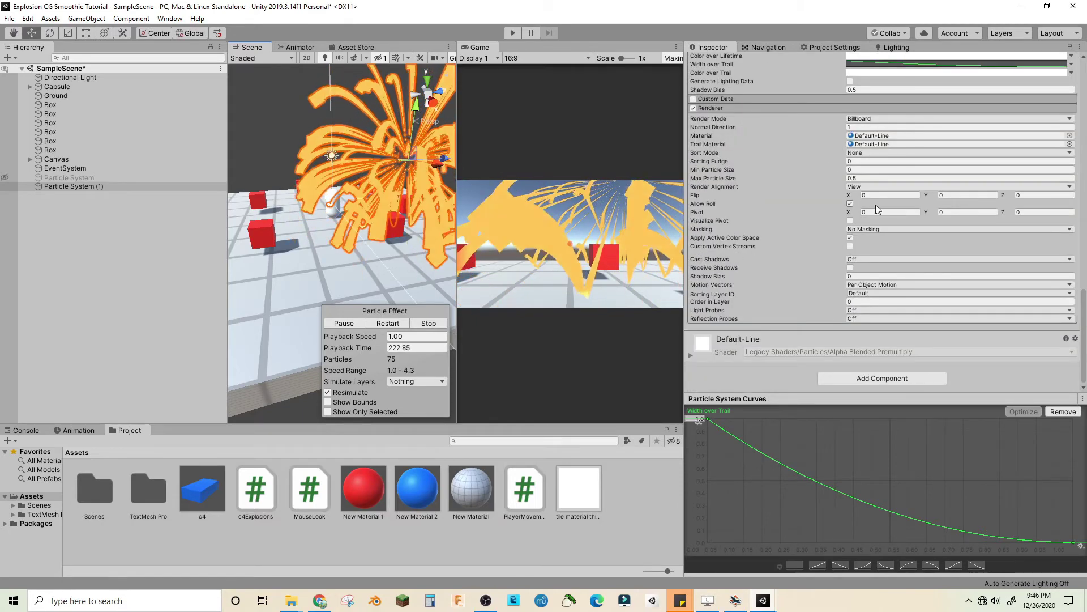
pyautogui.scroll(3, 908, 260)
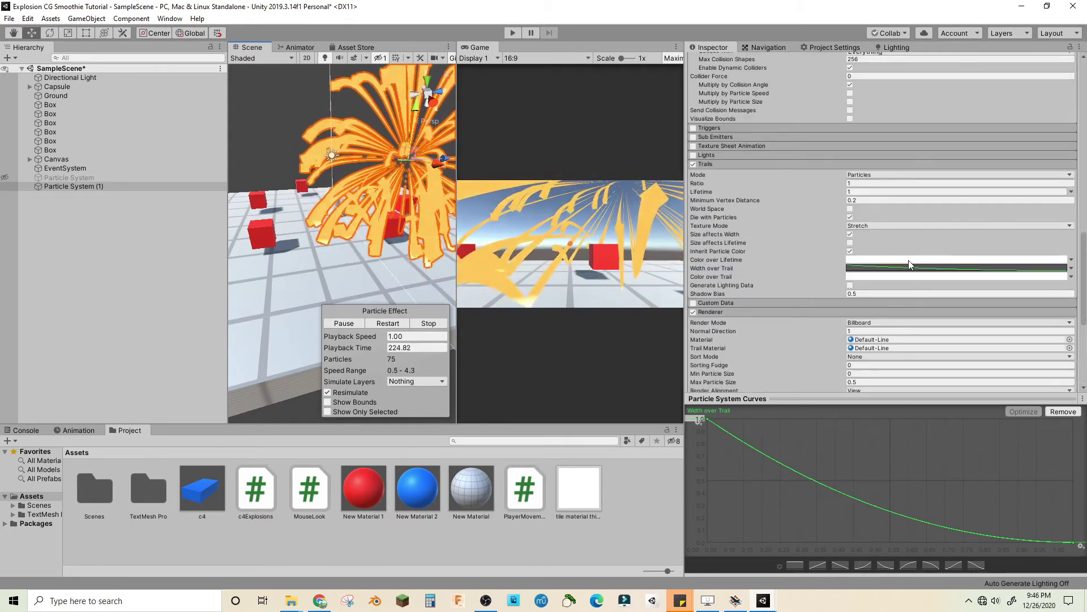
pyautogui.scroll(6, 941, 192)
pyautogui.scroll(5, 884, 192)
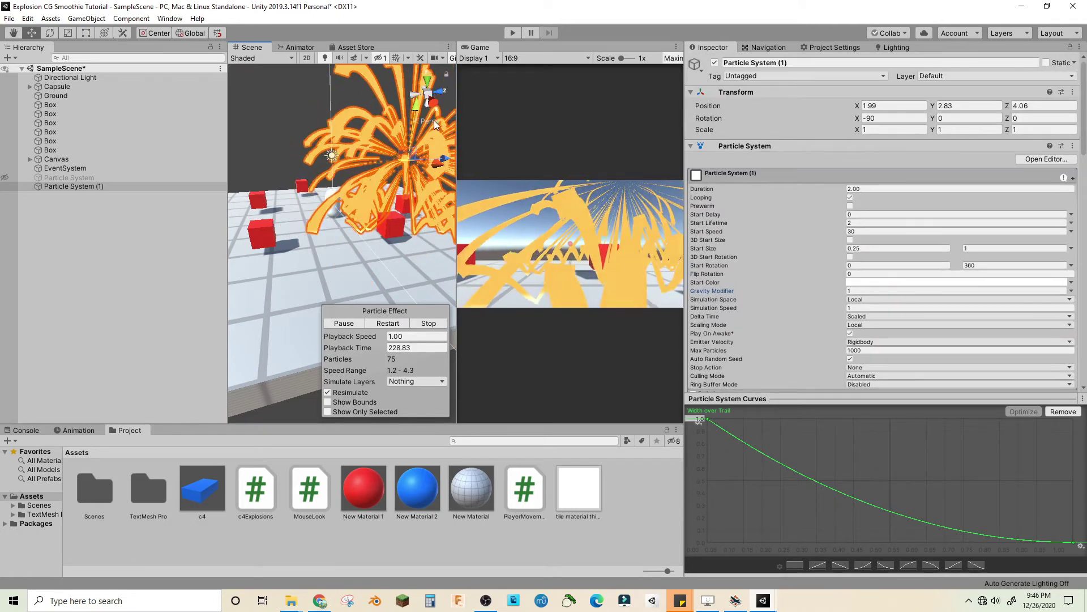
# Reset the Transform, rename it Explosioneffect, drag it into Assets as a prefab, and open c4Explosions.cs
pyautogui.rightClick(872, 93)
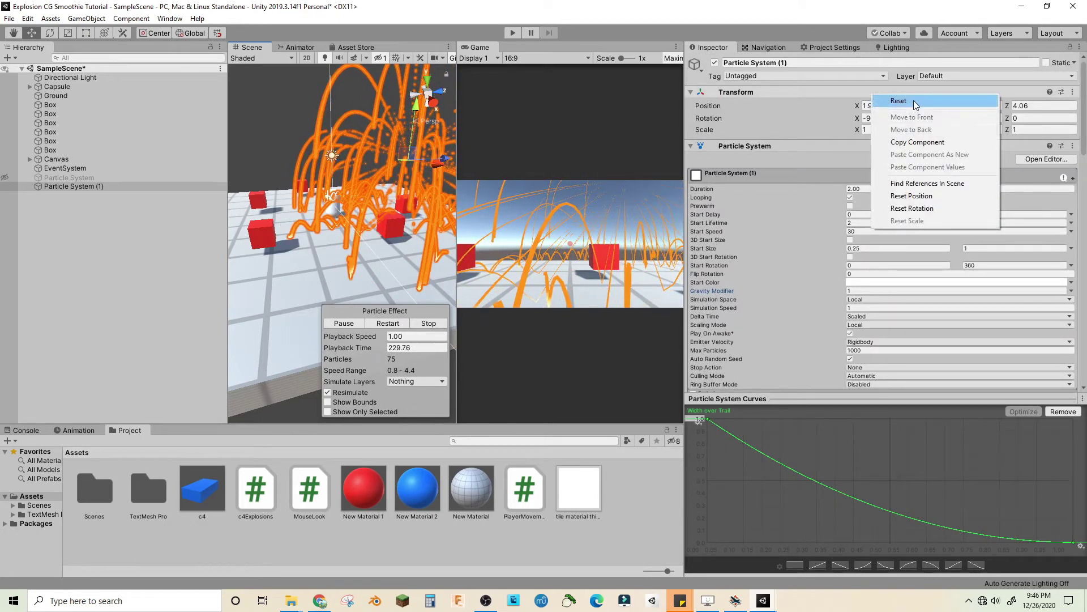
pyautogui.click(899, 101)
pyautogui.moveTo(69, 185); pyautogui.dragTo(74, 189)
pyautogui.click(74, 188)
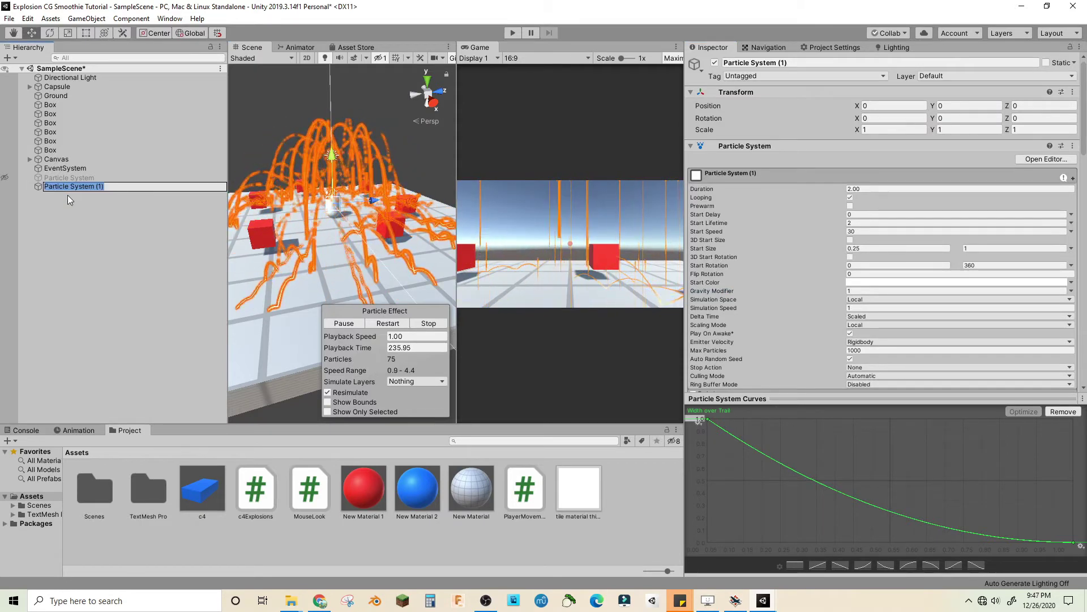
pyautogui.write('Exp')
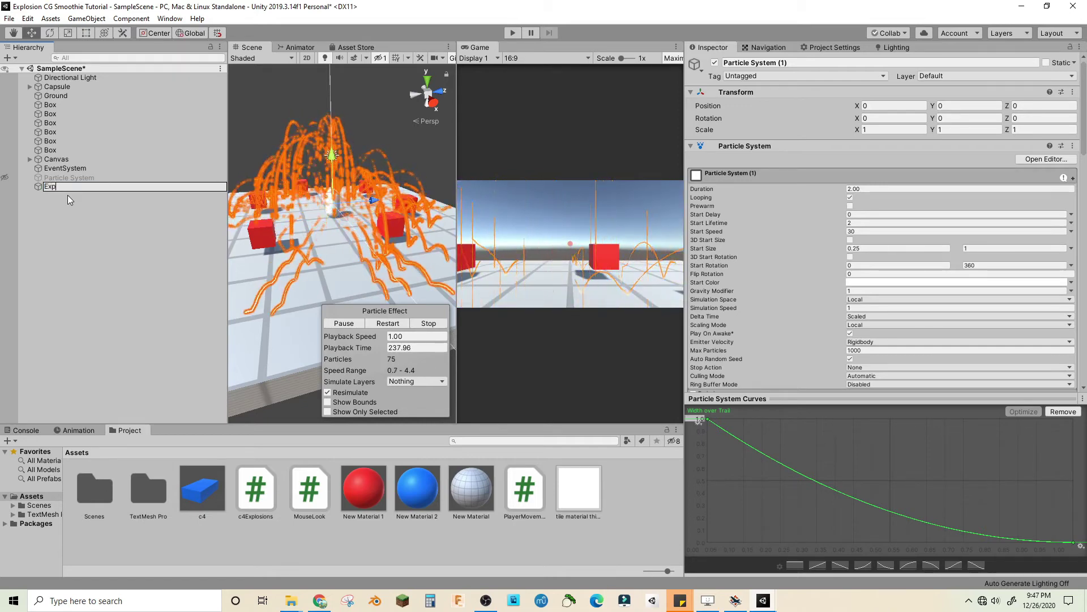
pyautogui.write('losione')
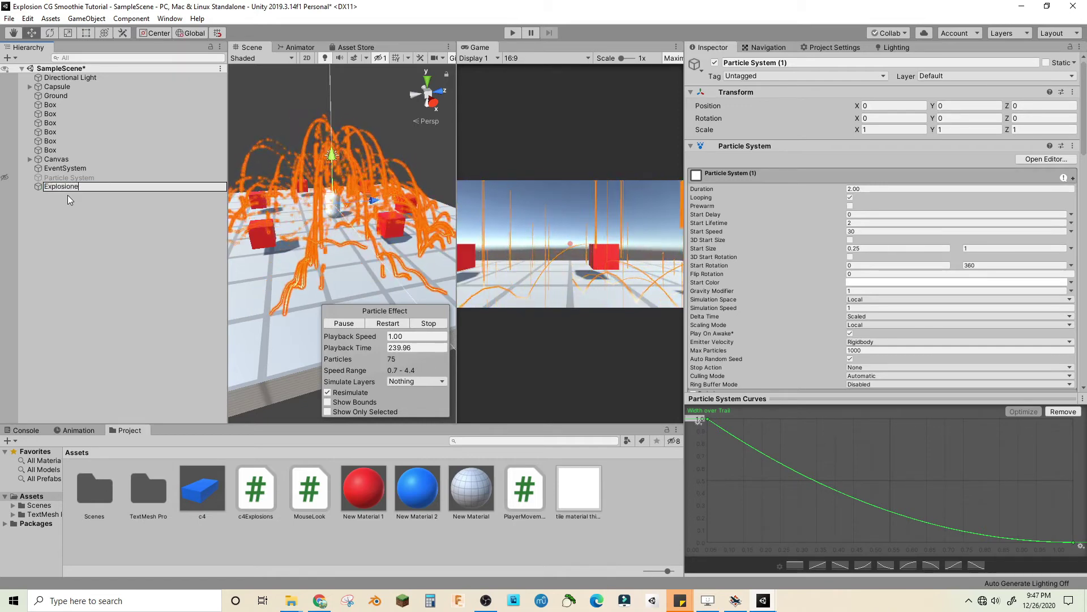
pyautogui.write('ffect')
pyautogui.press('Return')
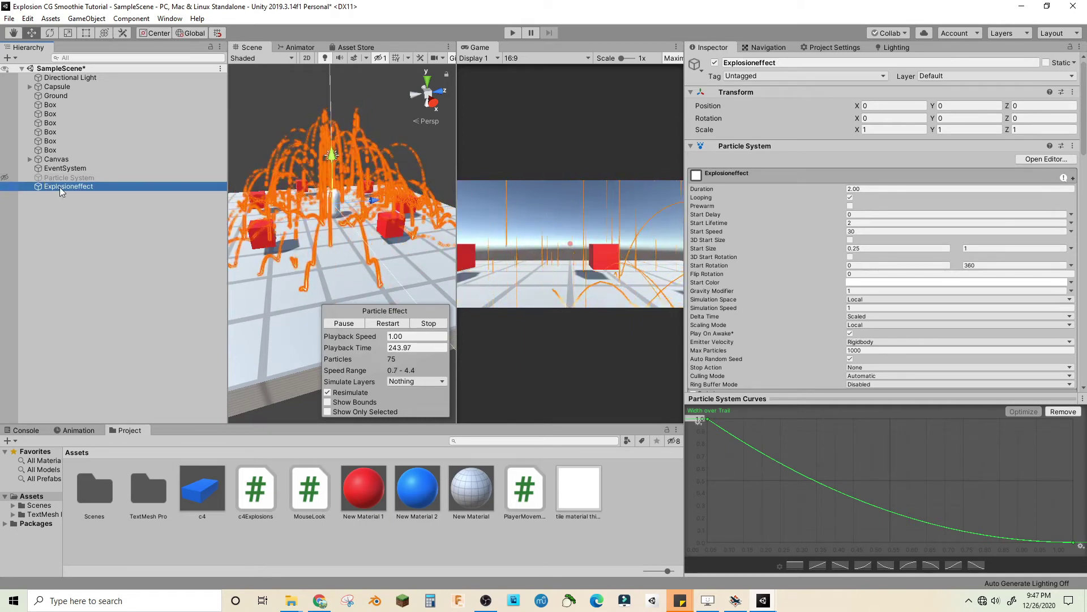
pyautogui.moveTo(63, 188); pyautogui.dragTo(427, 504)
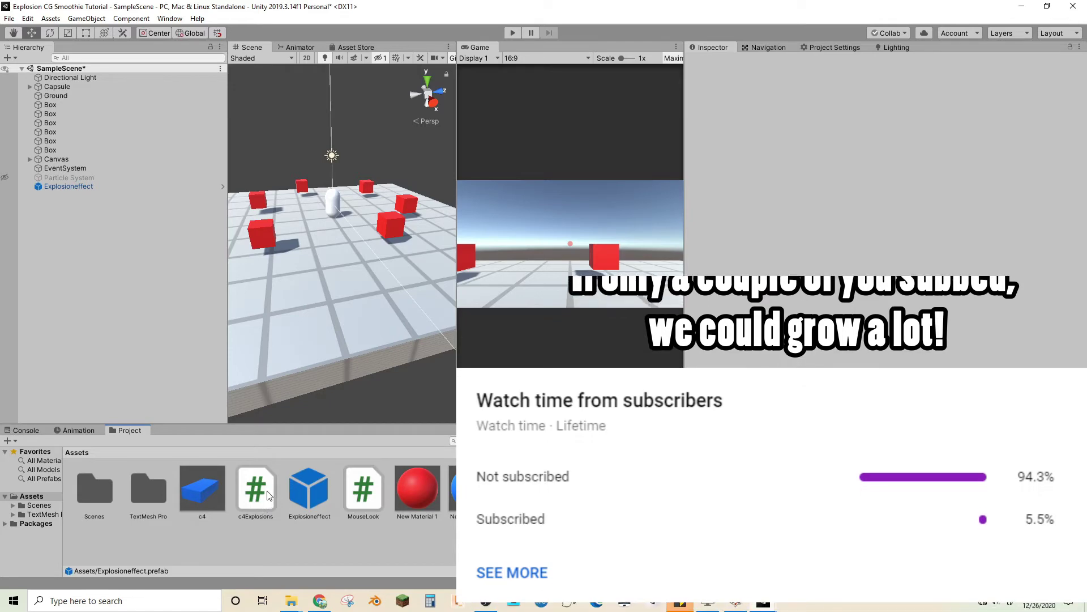
pyautogui.doubleClick(267, 494)
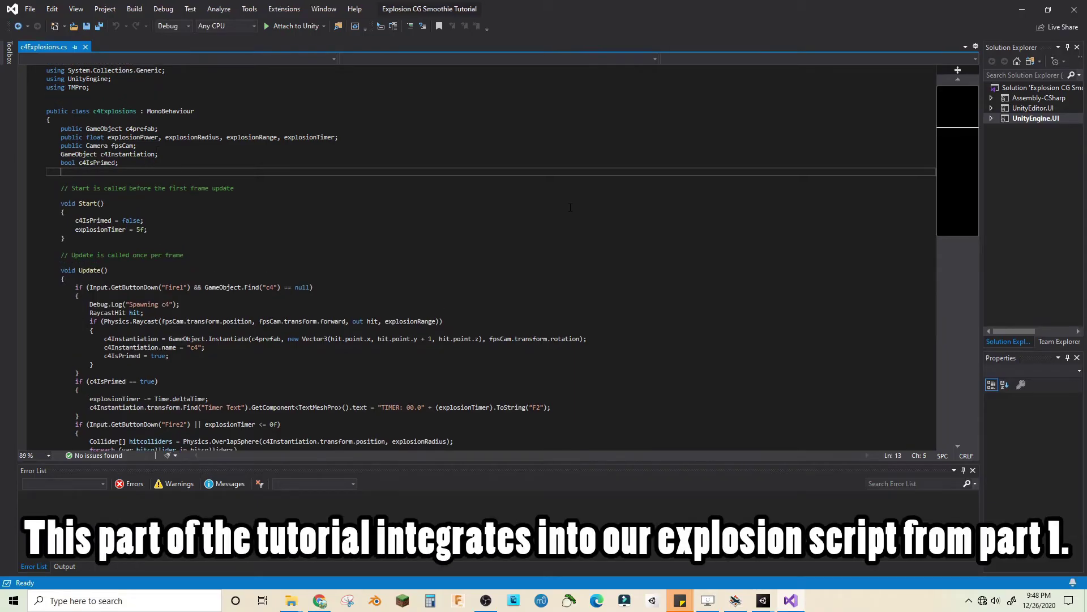
# Declare ParticleSystem fields explosionparticles and explosionprefab, and begin the Instantiate call after the detonation block
pyautogui.write('ParticleSystem explosio')
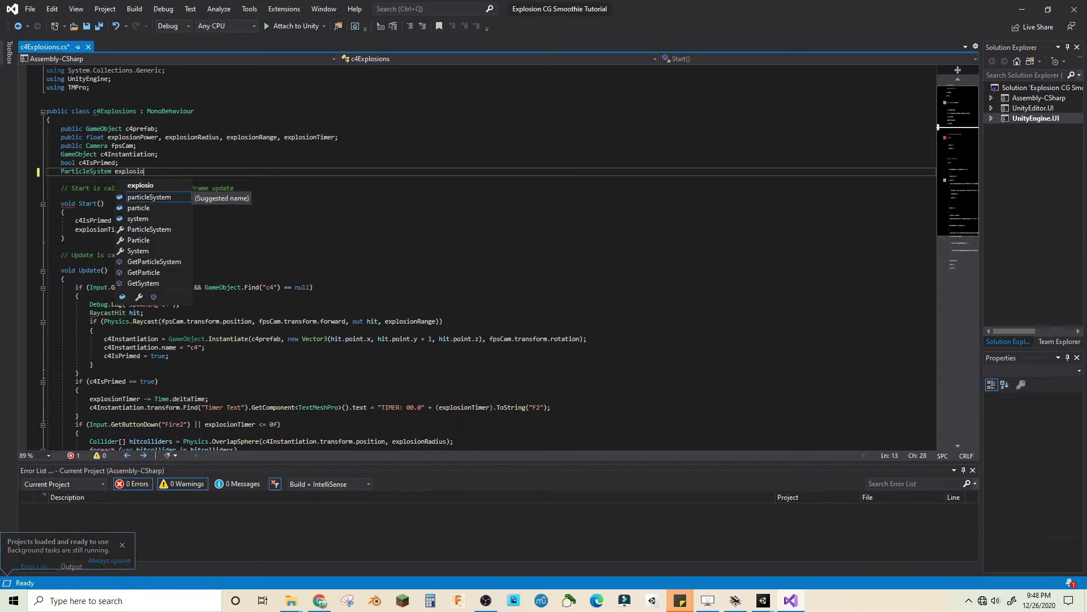
pyautogui.write('nparticles;')
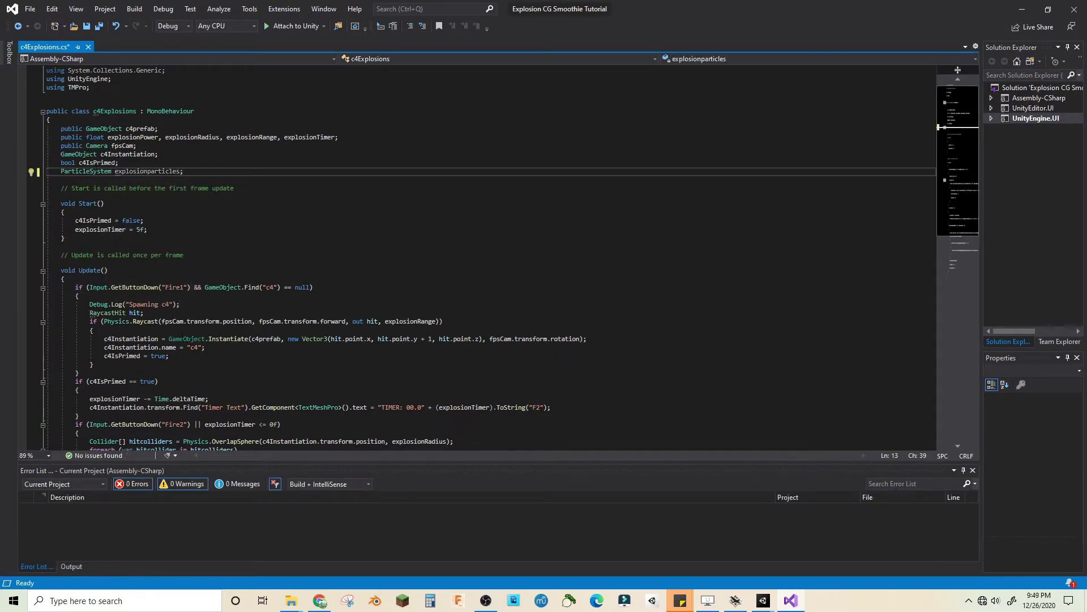
pyautogui.scroll(-6, 481, 258)
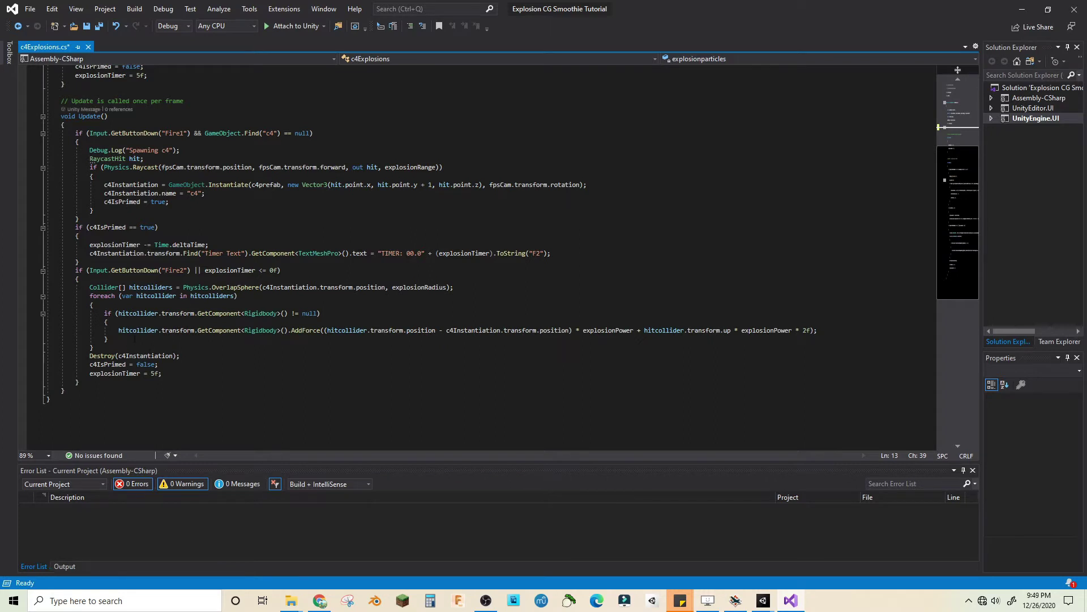
pyautogui.click(94, 347)
pyautogui.press('Return')
pyautogui.write('explosionparticles')
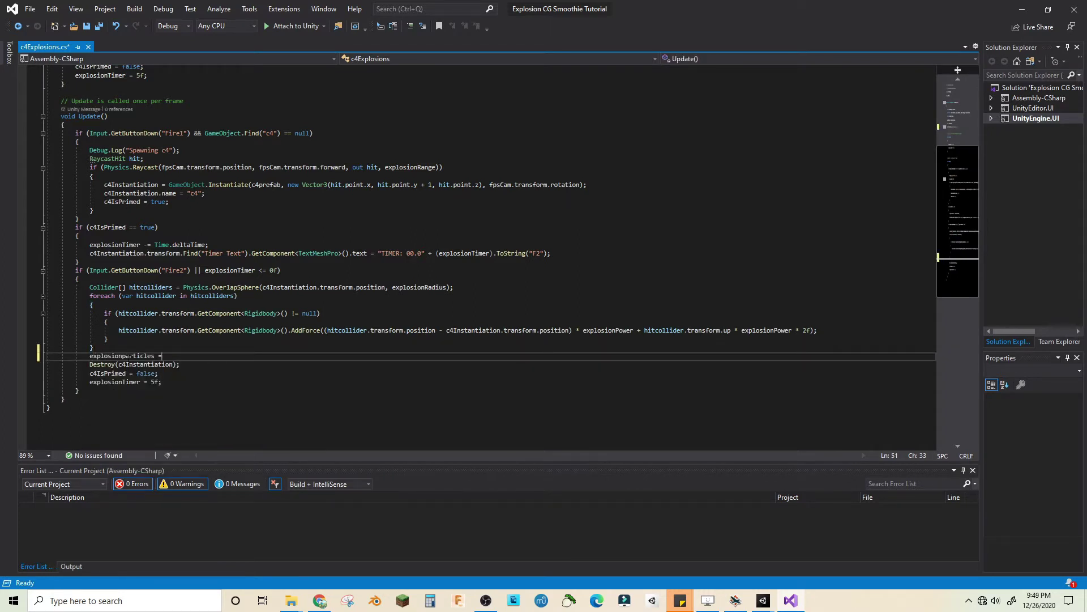
pyautogui.write(' = Parti')
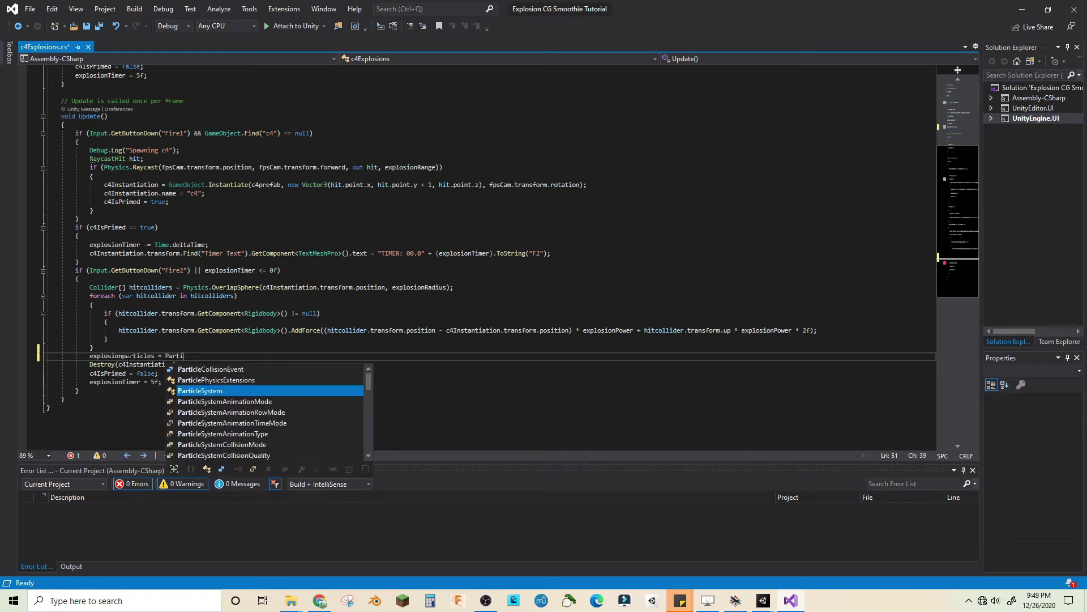
pyautogui.write('cleSystem.Instantiate(explo')
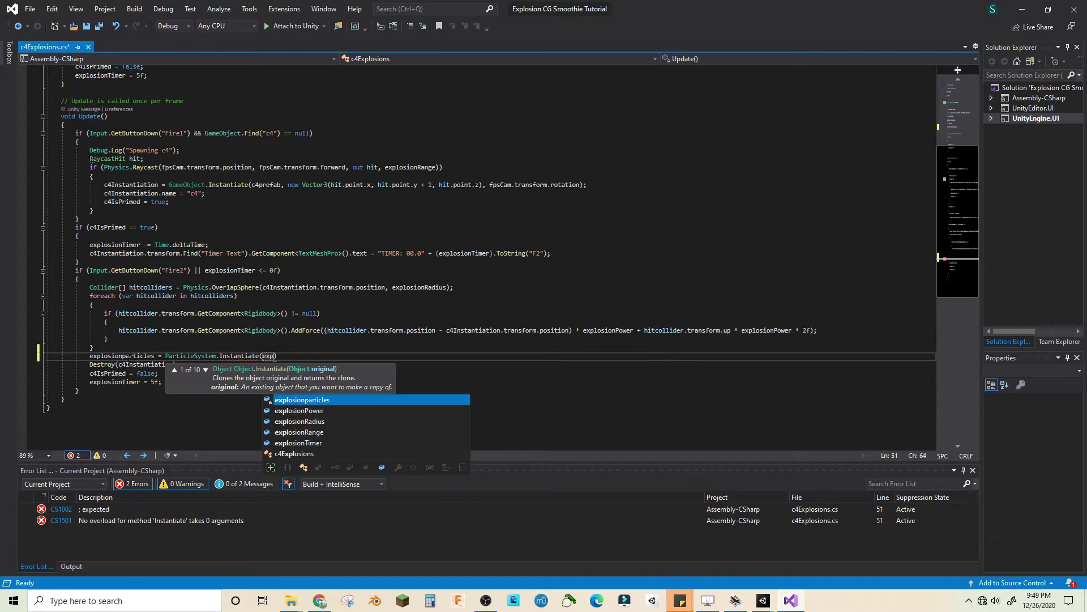
pyautogui.scroll(5, 153, 118)
pyautogui.click(193, 287)
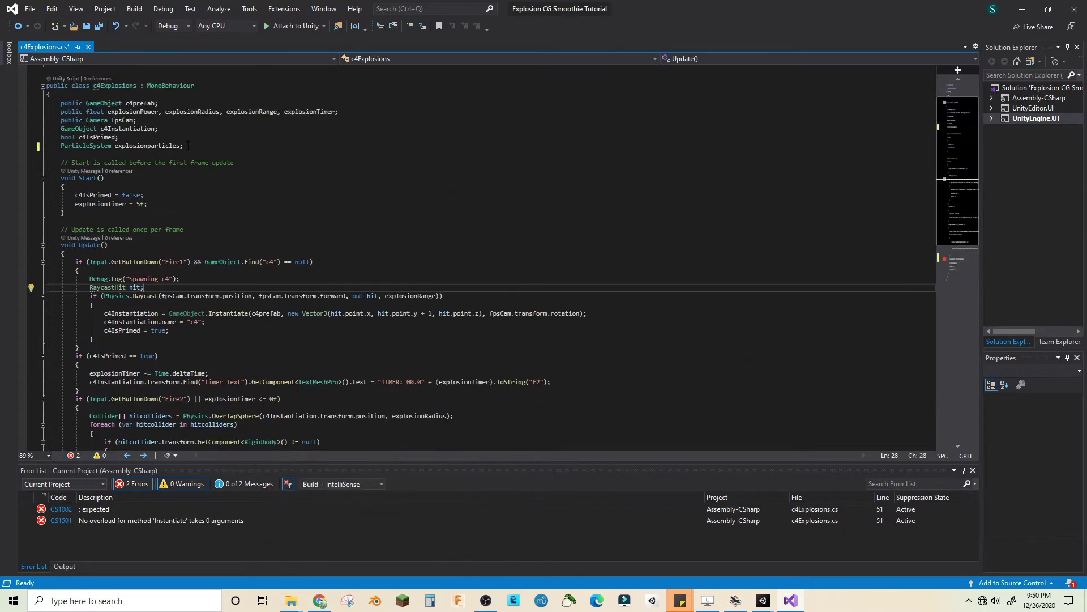
pyautogui.click(180, 146)
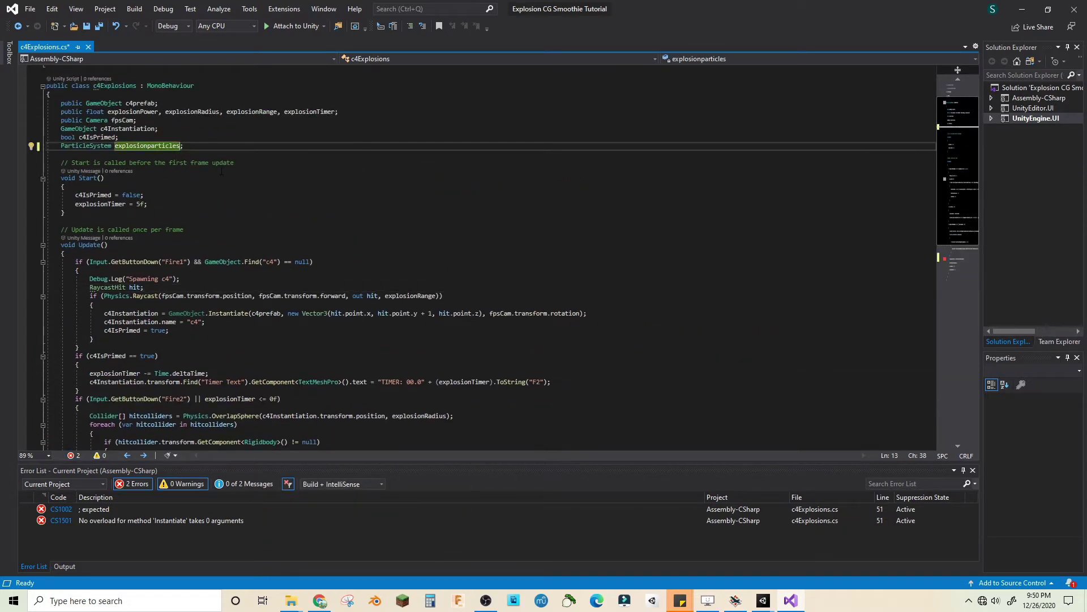
pyautogui.write(', explosionprefab')
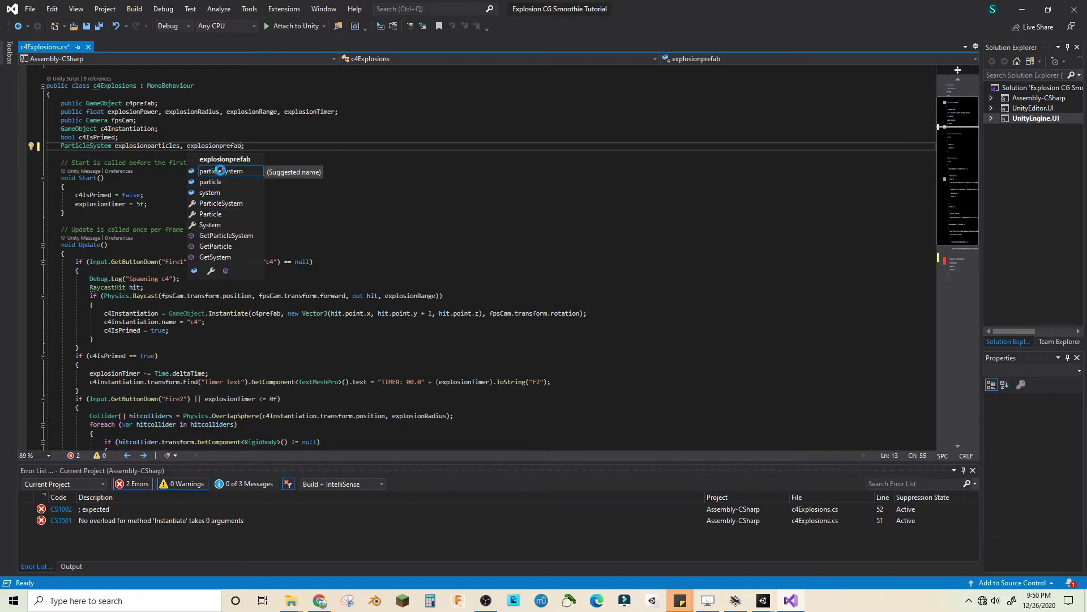
pyautogui.hotkey('ctrl', 's')
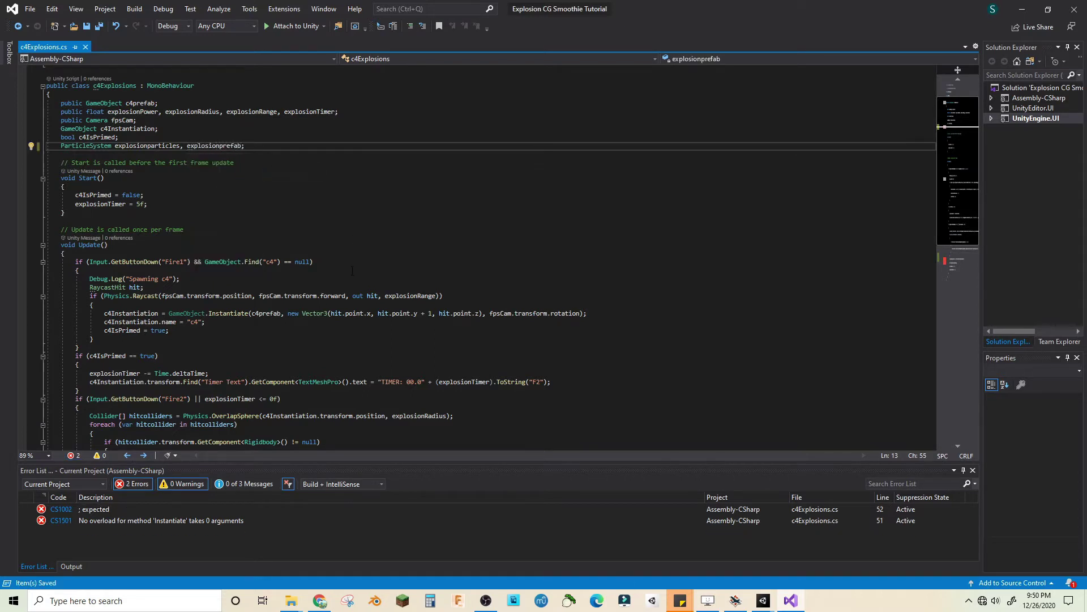
pyautogui.hotkey('ctrl', '-')
# Instantiate explosionprefab at c4Instantiation.transform.position with Quaternion.identity rotation
pyautogui.write('expl')
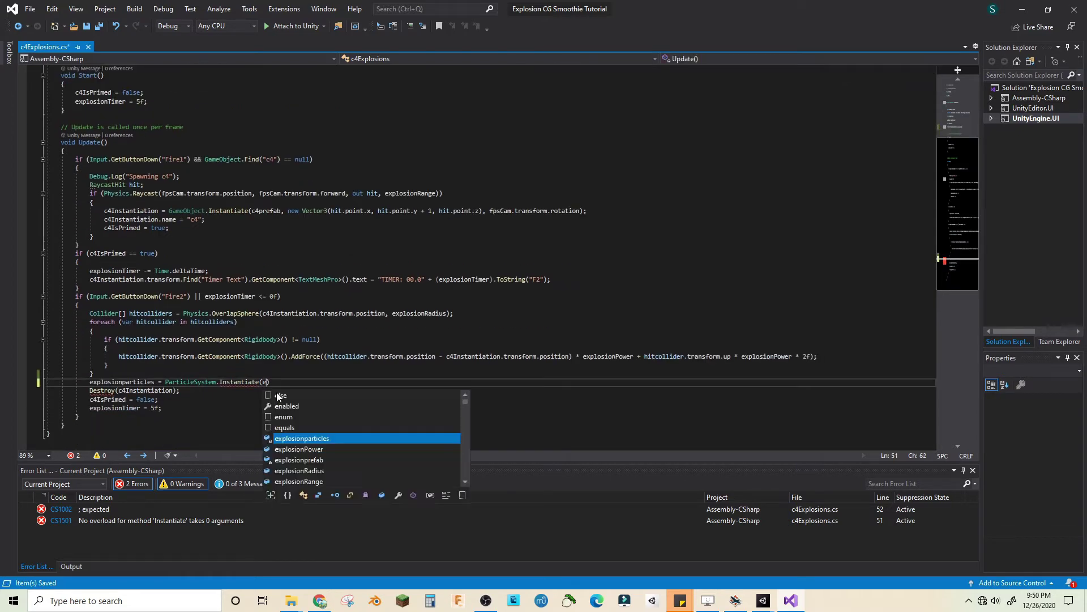
pyautogui.write('osionprefab')
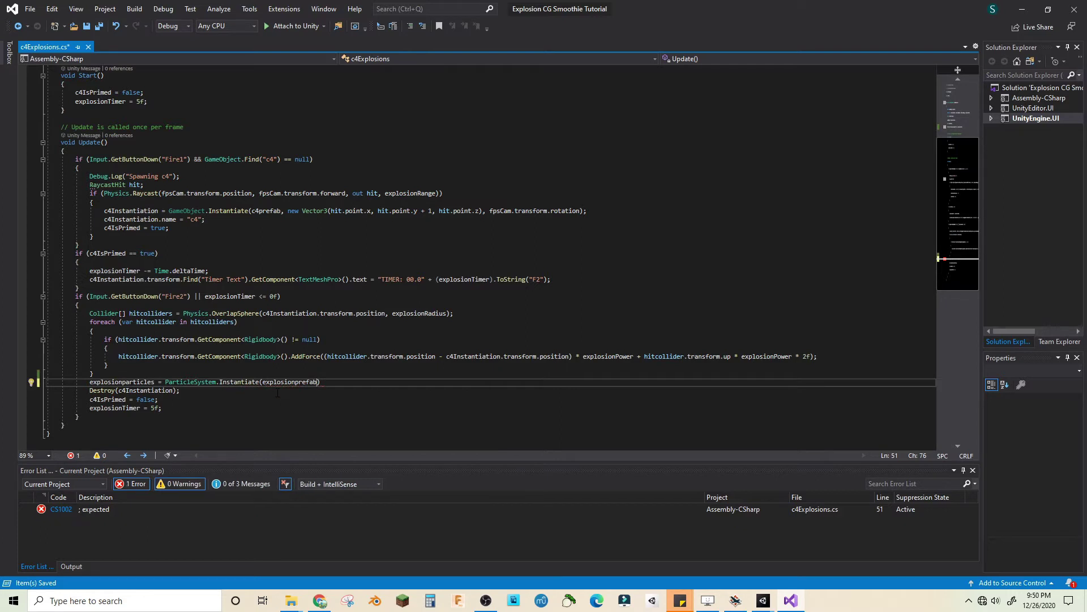
pyautogui.write(', c')
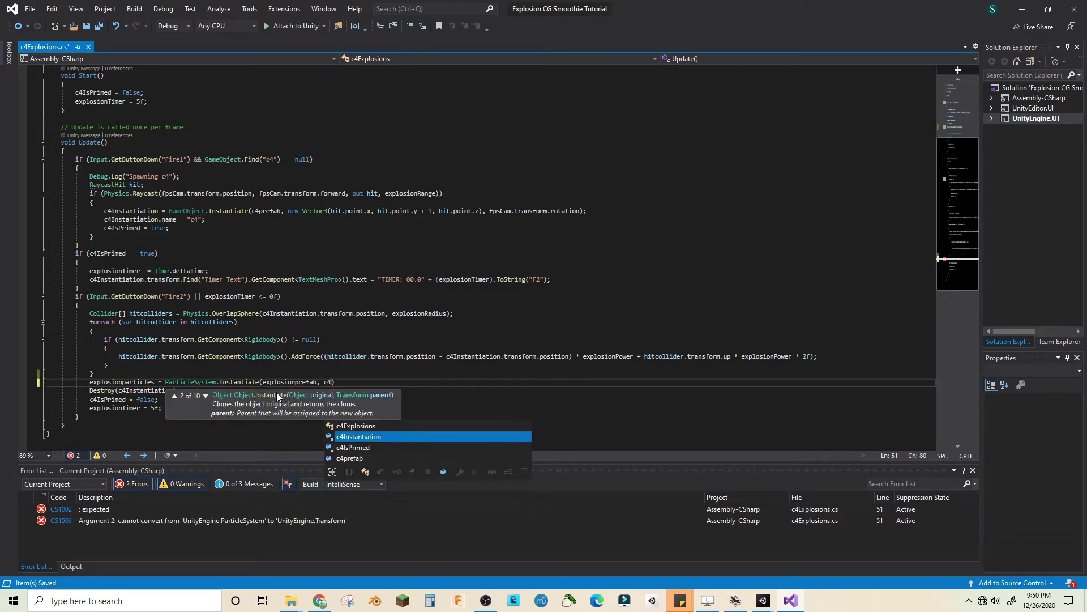
pyautogui.write('4')
pyautogui.press('Tab')
pyautogui.write('.transform.position')
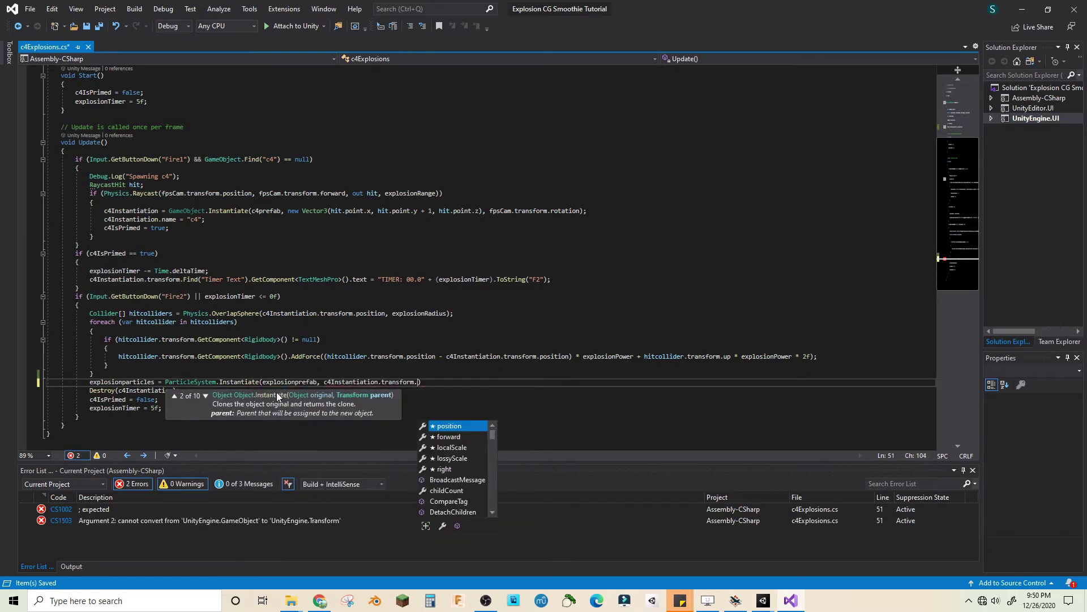
pyautogui.write(', Quaternion.')
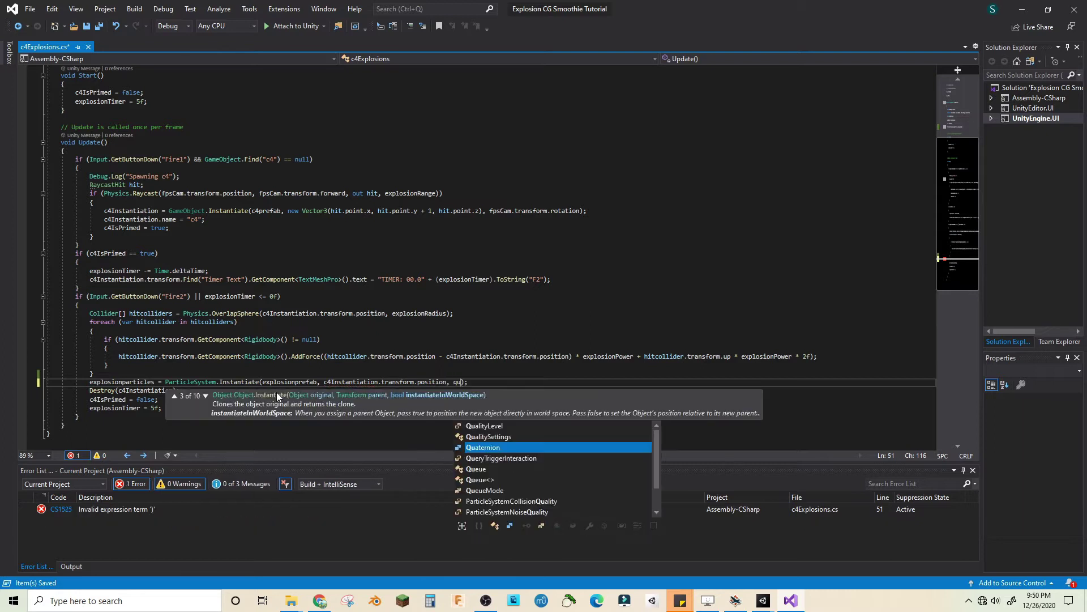
pyautogui.write('id')
pyautogui.press('Tab')
pyautogui.press('End')
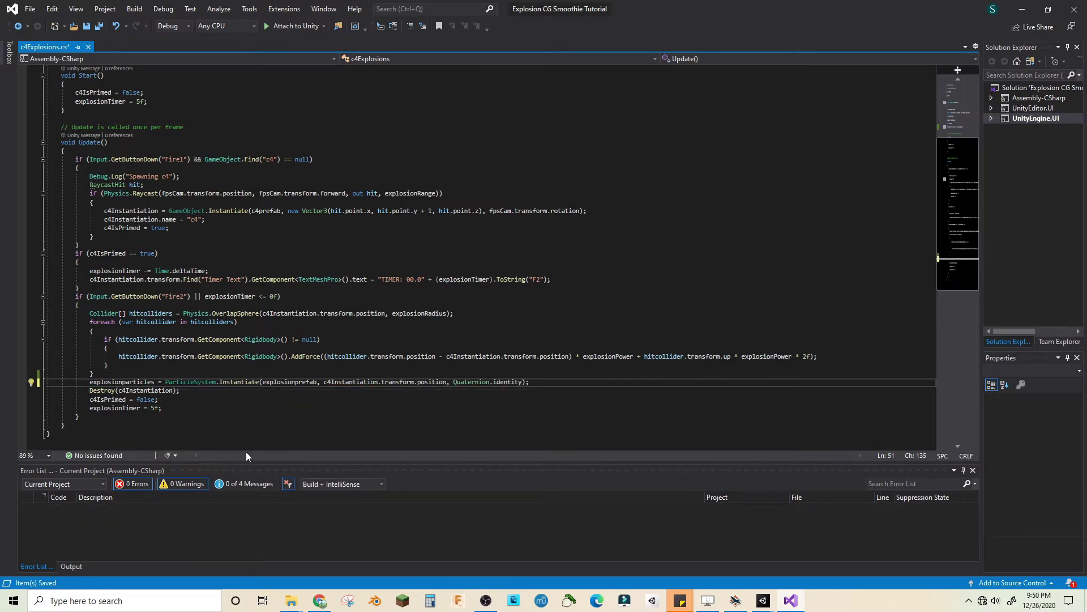
# Add explosionparticles.Play(); below the Instantiate line and save the script
pyautogui.press('Return')
pyautogui.write('ex')
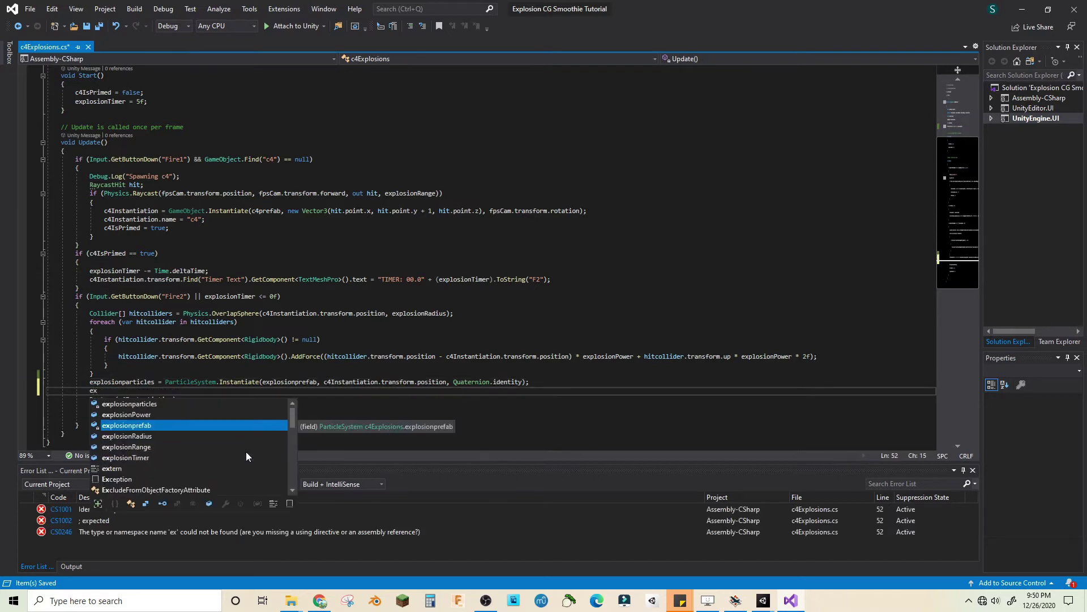
pyautogui.press('Up')
pyautogui.press('Up')
pyautogui.press('Tab')
pyautogui.write('.play')
pyautogui.press('Tab')
pyautogui.write('();')
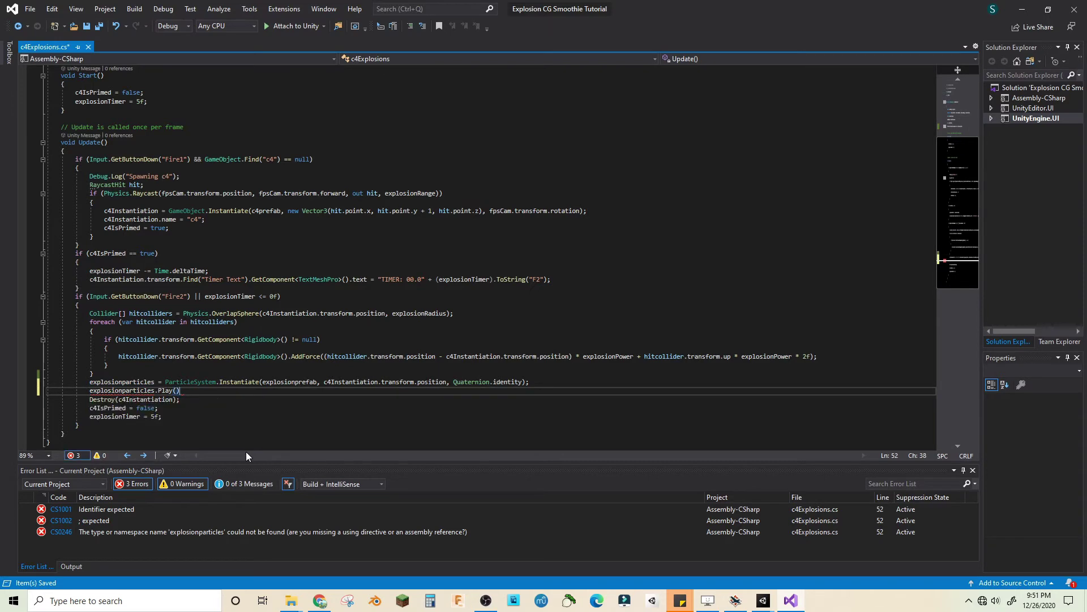
pyautogui.hotkey('ctrl', 's')
pyautogui.scroll(5, 245, 233)
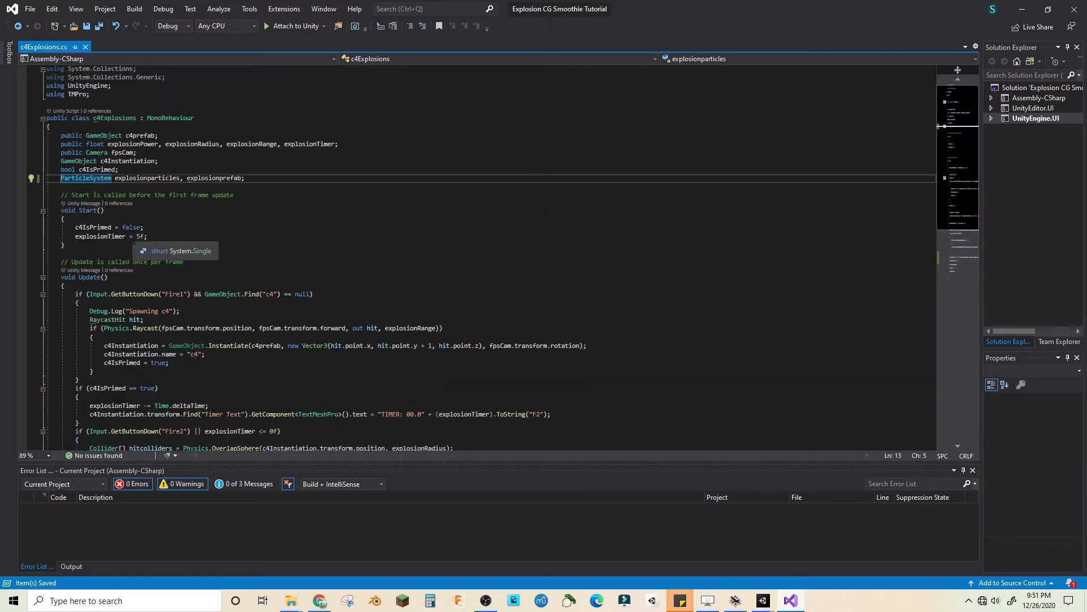
# Back in Unity, select ExplosionObject to assign Explosioneffect as its explosion prefab, then start Play mode
pyautogui.moveTo(765, 602)
pyautogui.click(729, 545)
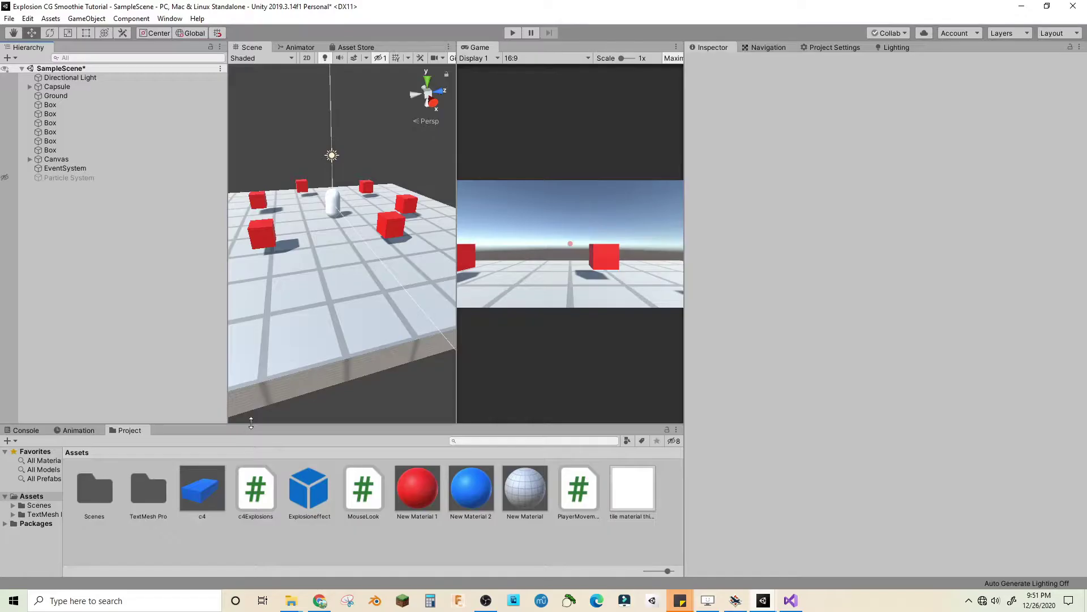
pyautogui.click(51, 86)
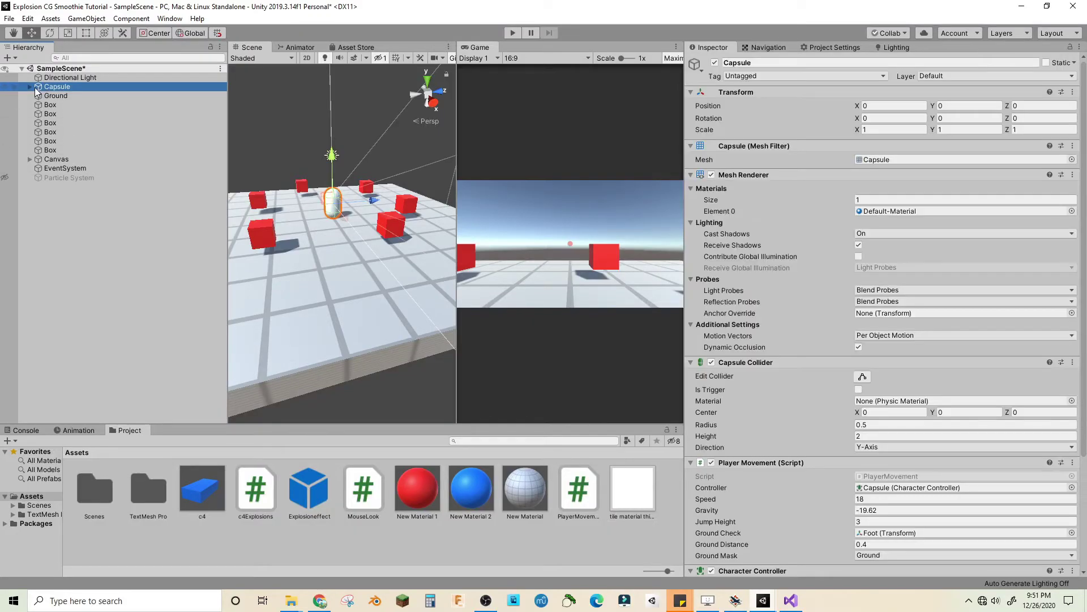
pyautogui.click(55, 96)
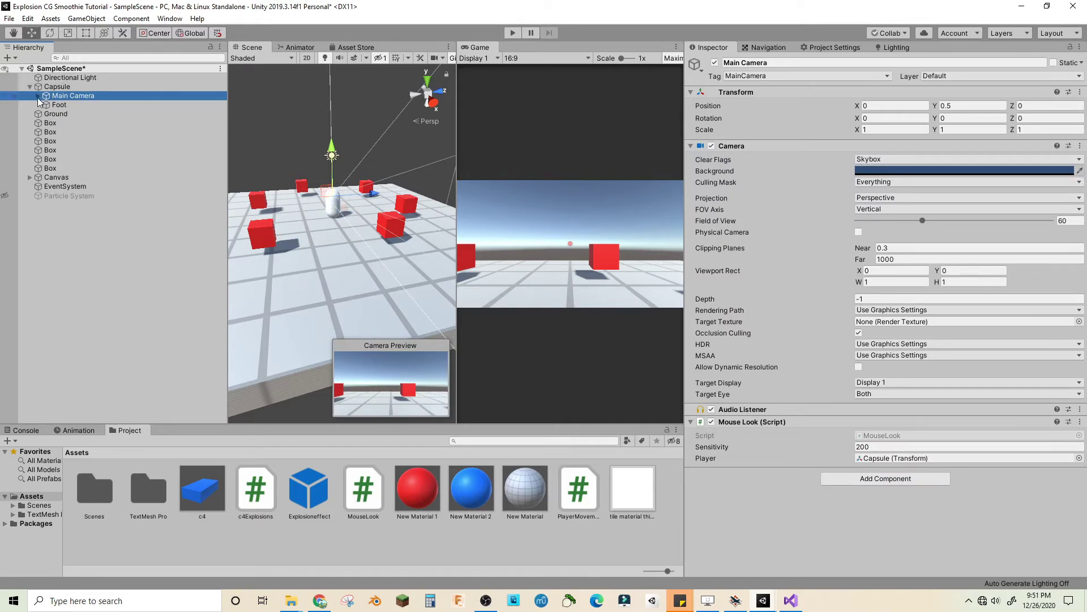
pyautogui.click(73, 105)
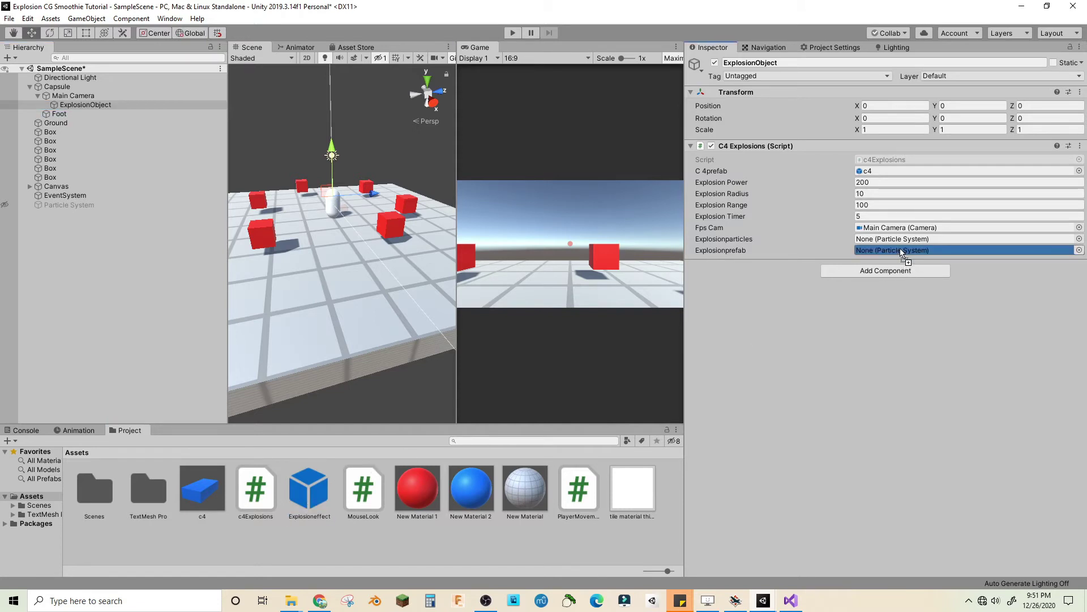
pyautogui.click(515, 34)
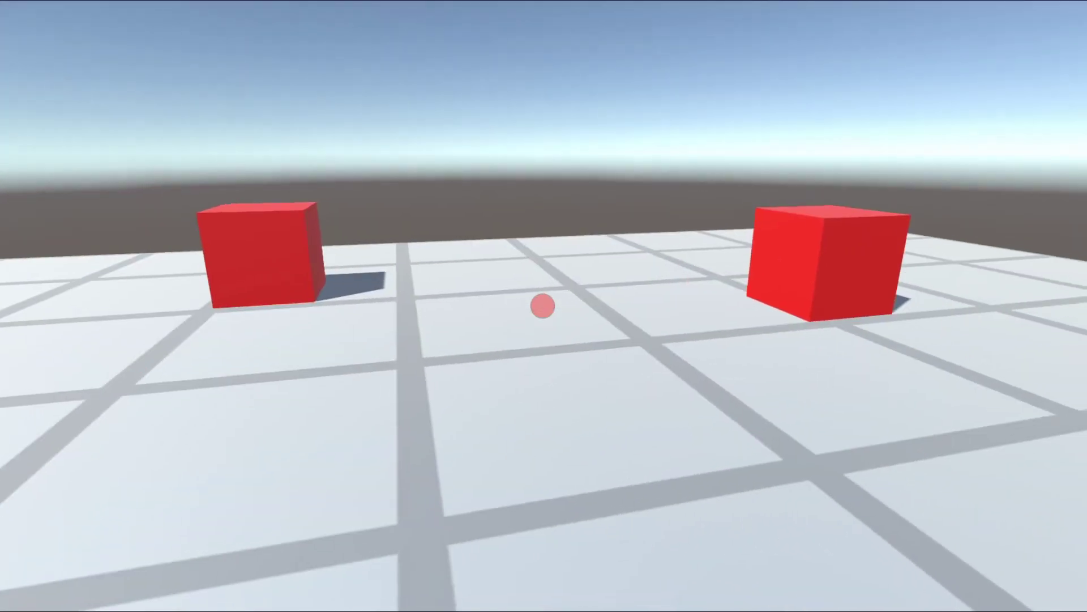
# Throw several C4 charges ahead in the Game view and watch the orange trailed explosions
pyautogui.click(543, 305)
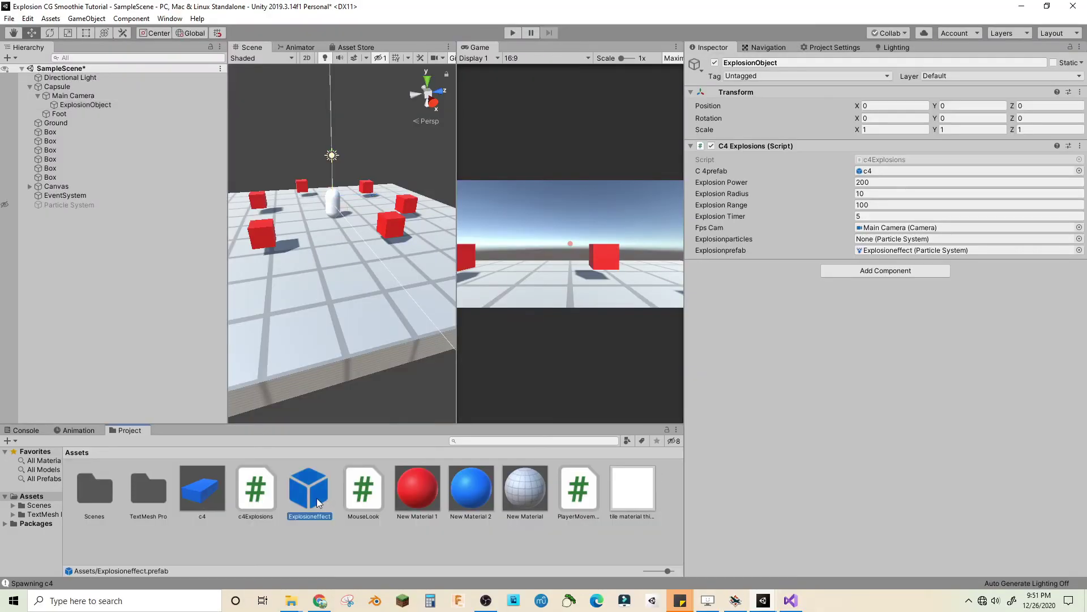
pyautogui.doubleClick(317, 497)
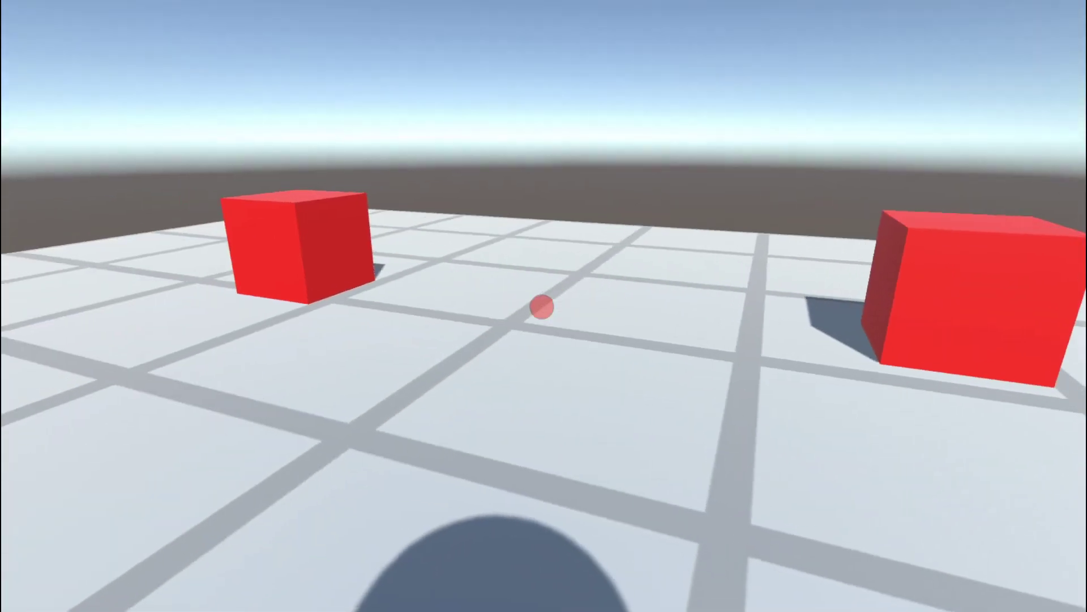
pyautogui.click(542, 306)
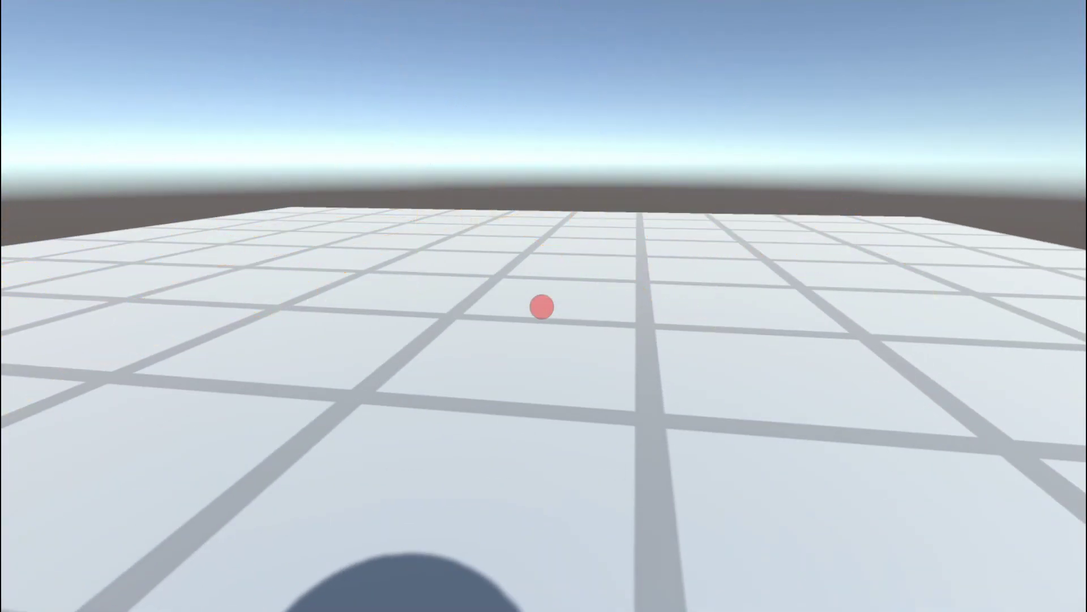
pyautogui.click(542, 306)
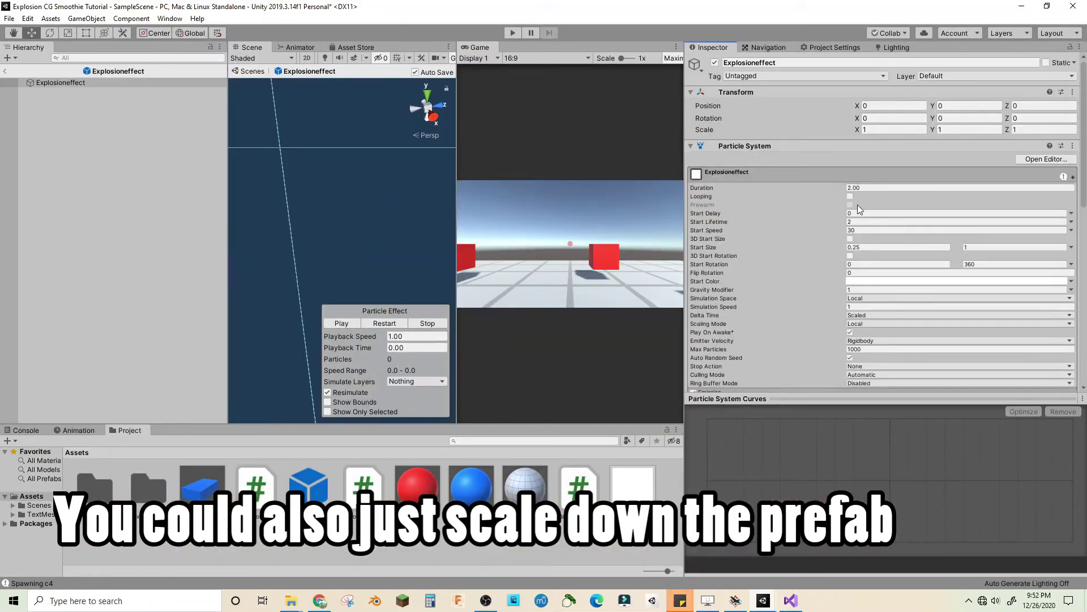
# Set the Explosioneffect shape radius to 0.5 and test it by detonating C4 charges in Play mode
pyautogui.click(850, 196)
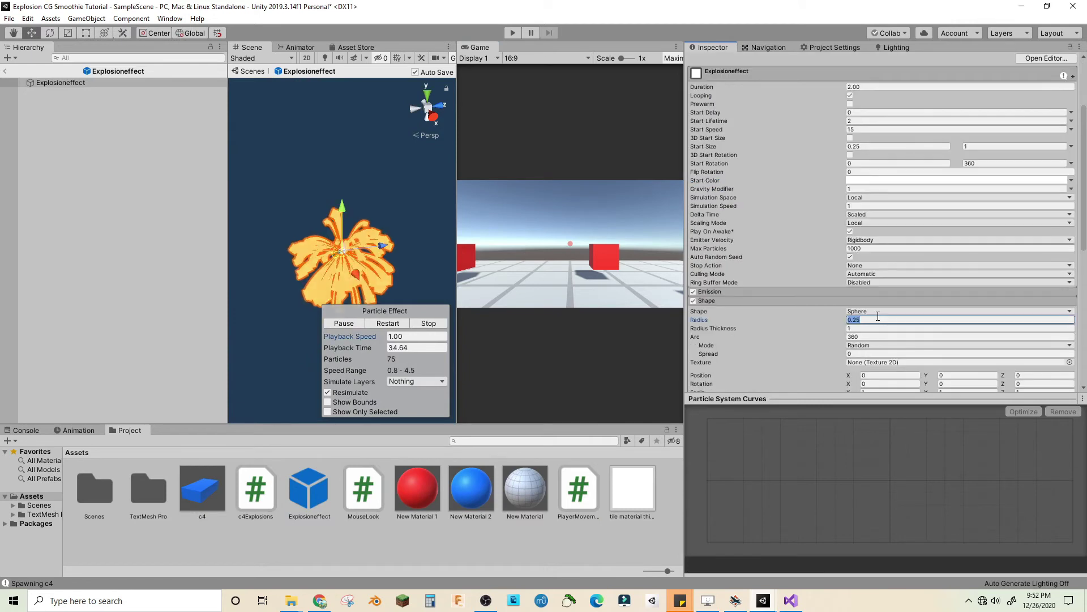
pyautogui.write('0.5')
pyautogui.click(508, 32)
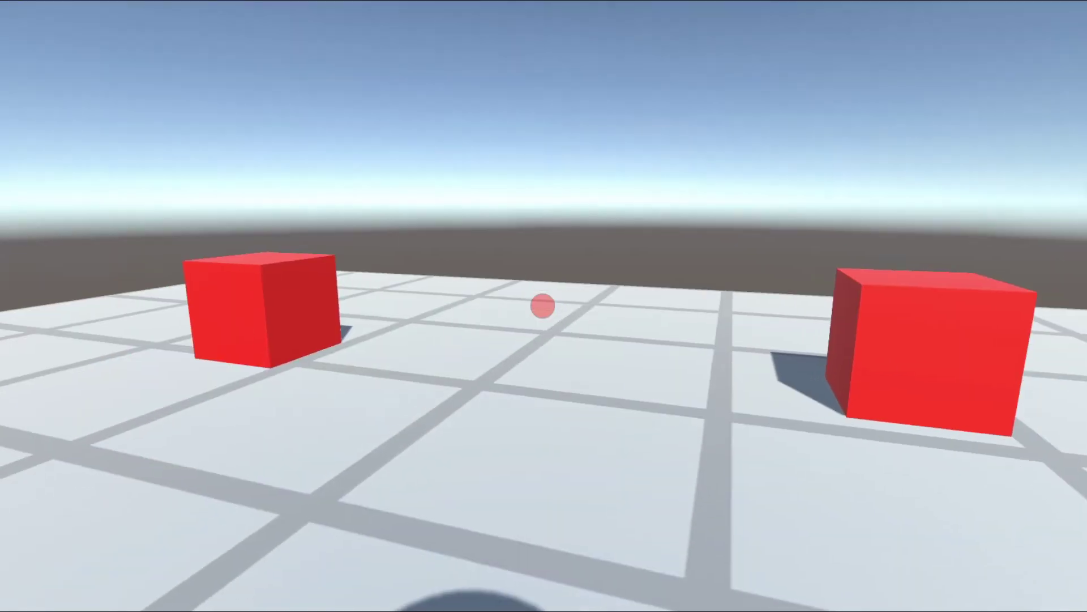
pyautogui.click(543, 306)
pyautogui.rightClick(542, 306)
pyautogui.click(542, 305)
pyautogui.click(543, 306)
pyautogui.click(542, 306)
pyautogui.press('Escape')
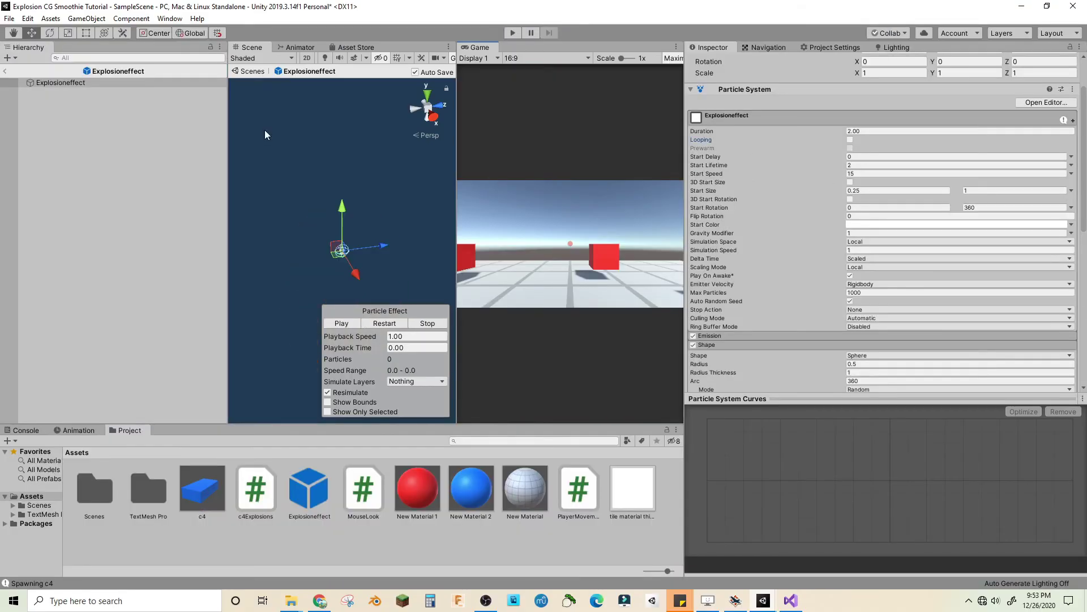
# Add a new script component named dieaftertime to the Explosioneffect prefab
pyautogui.scroll(-10, 869, 311)
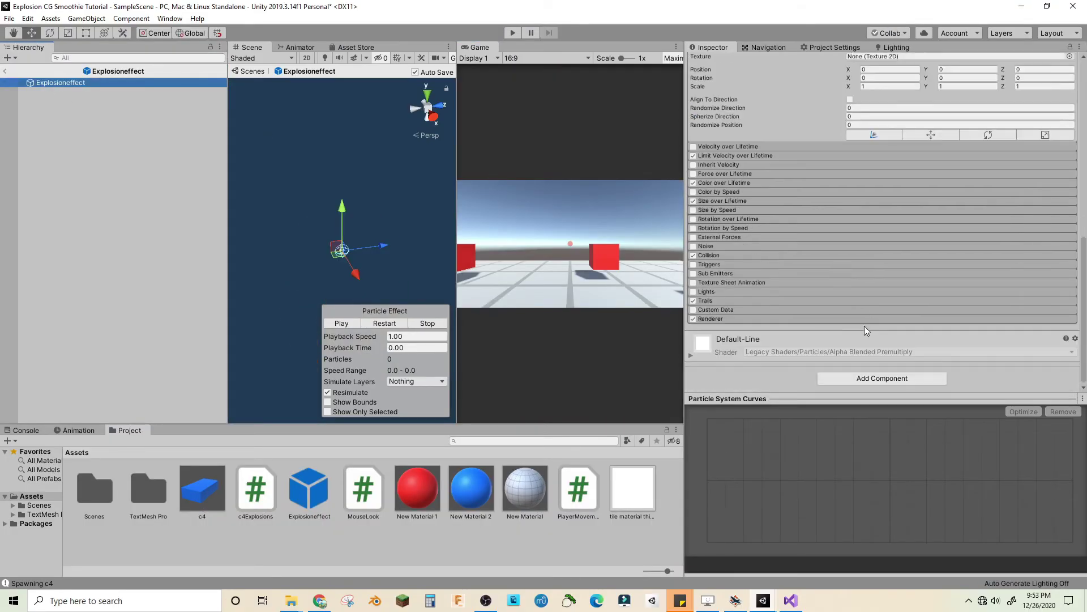
pyautogui.click(868, 377)
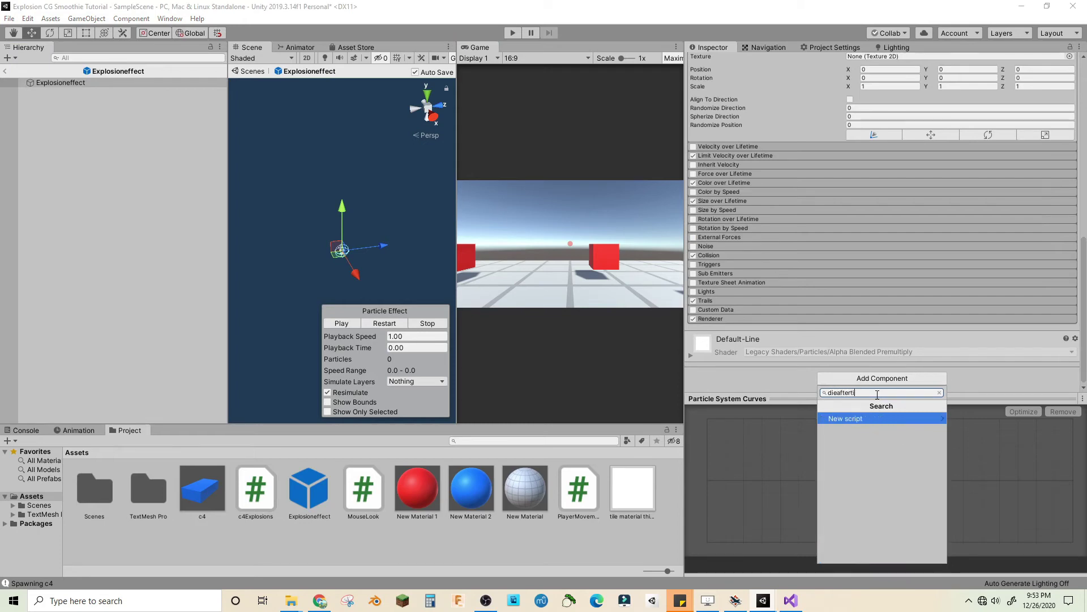
pyautogui.press('Return')
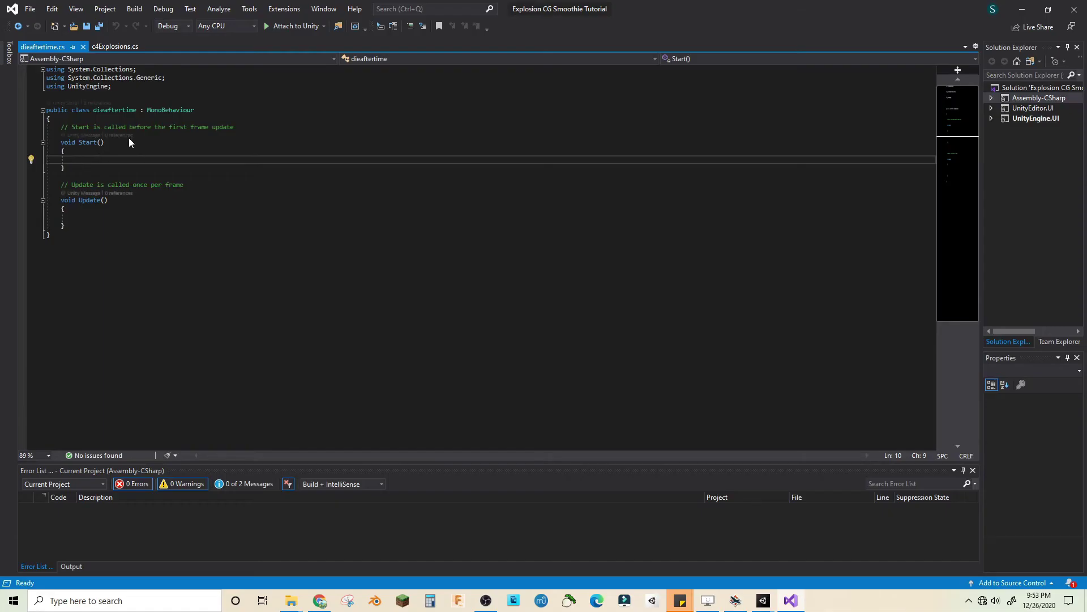
pyautogui.press('Up')
pyautogui.press('Up')
pyautogui.press('Up')
pyautogui.press('Up')
# Declare float waittimer = 5f and subtract Time.deltaTime from it in Update
pyautogui.press('Return')
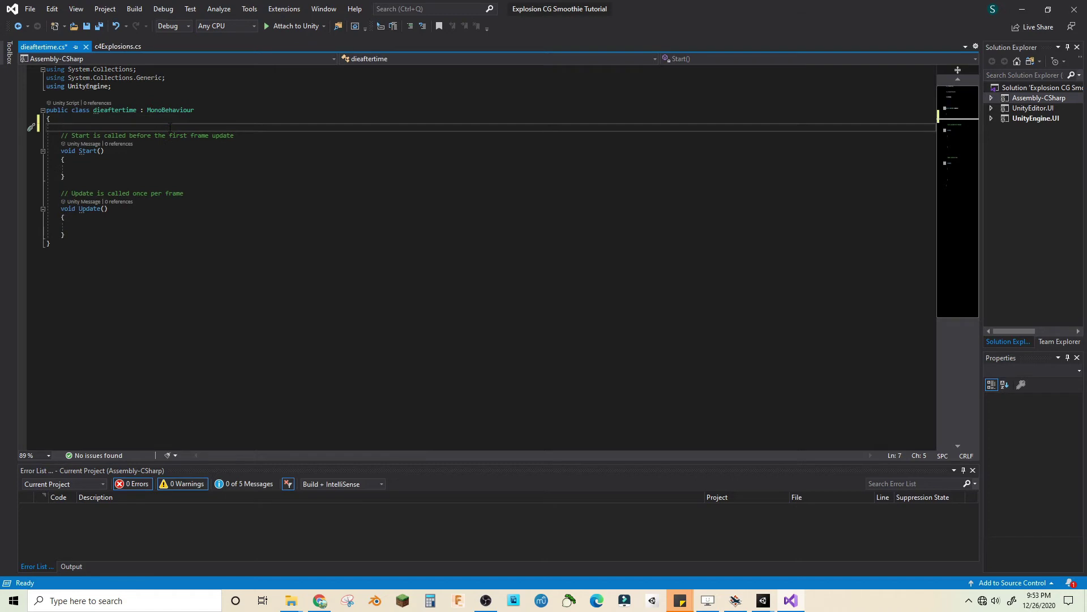
pyautogui.write('float waittimer = 5f;')
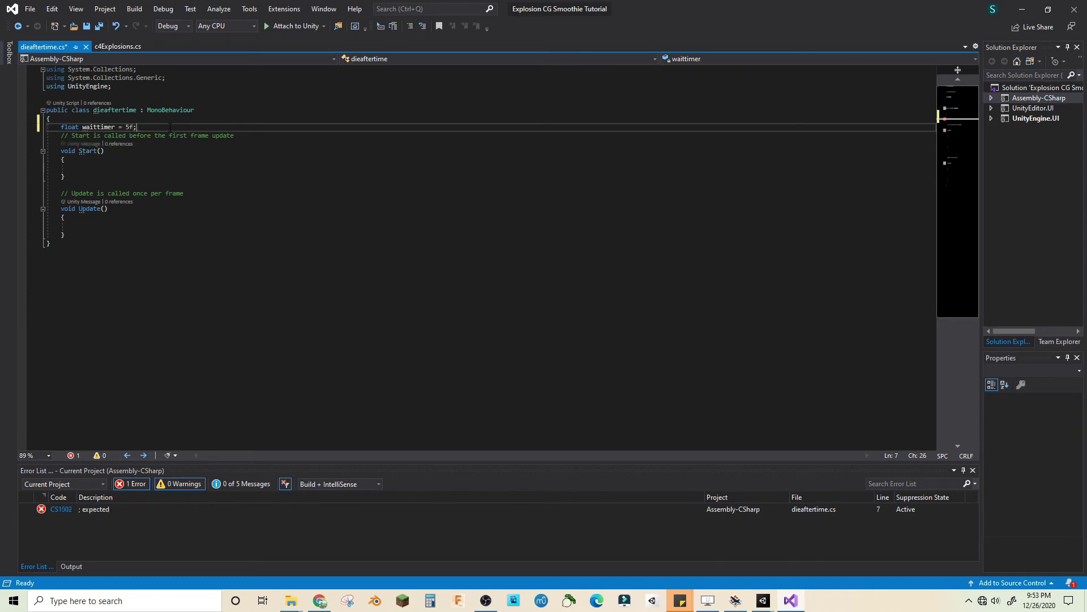
pyautogui.click(98, 227)
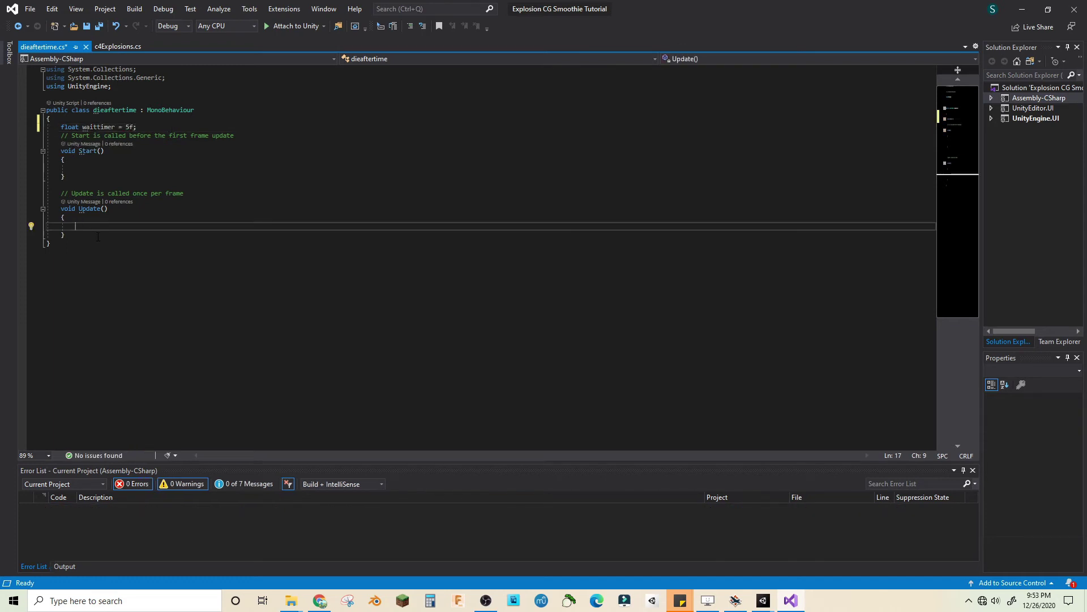
pyautogui.write('waittimer-=')
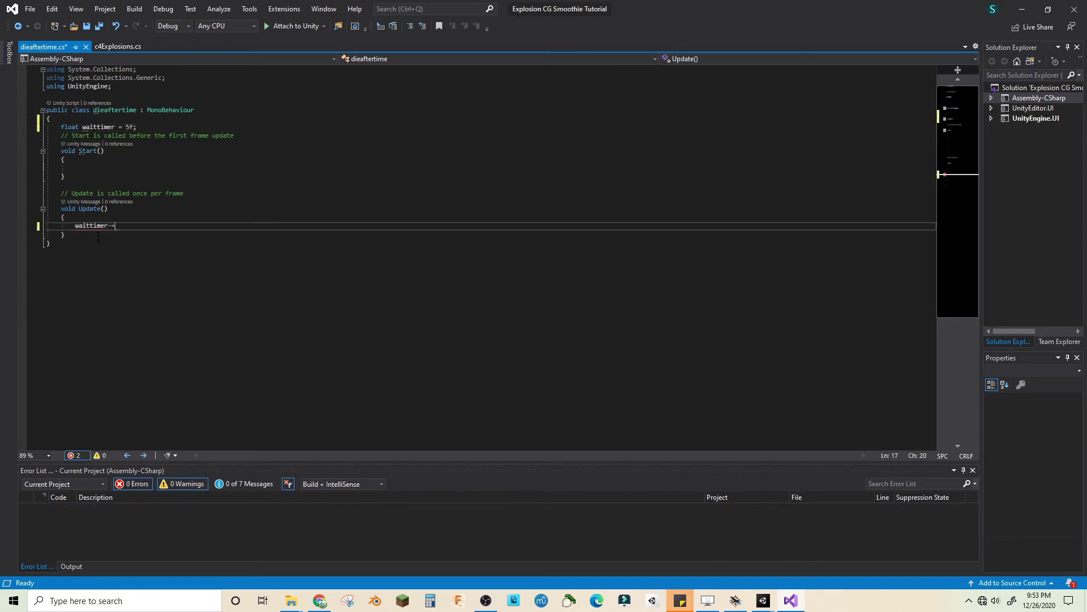
pyautogui.write('Time.de')
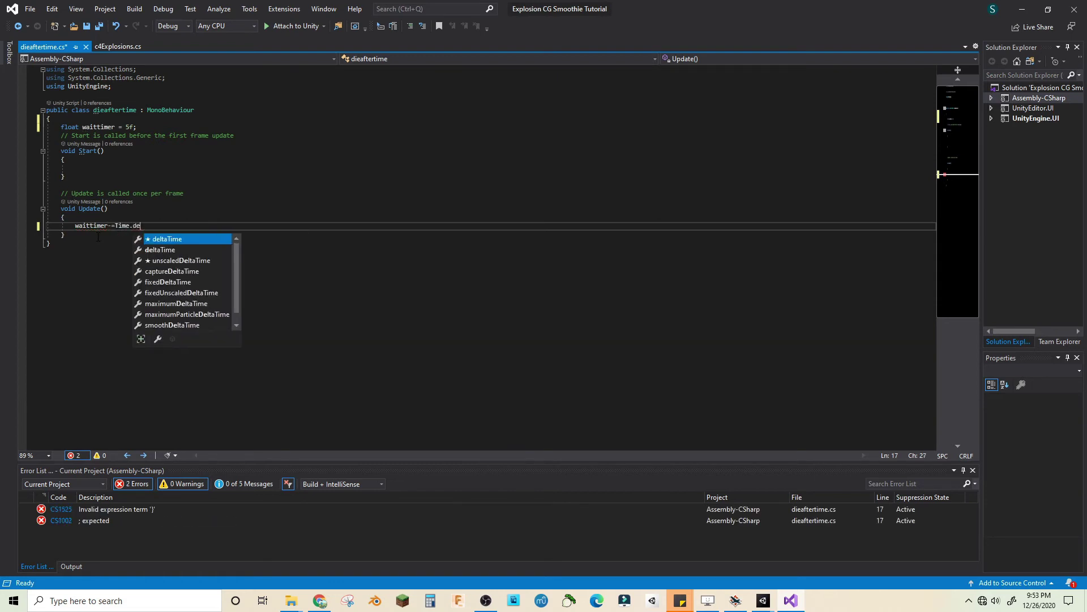
pyautogui.press('Tab')
pyautogui.press('Return')
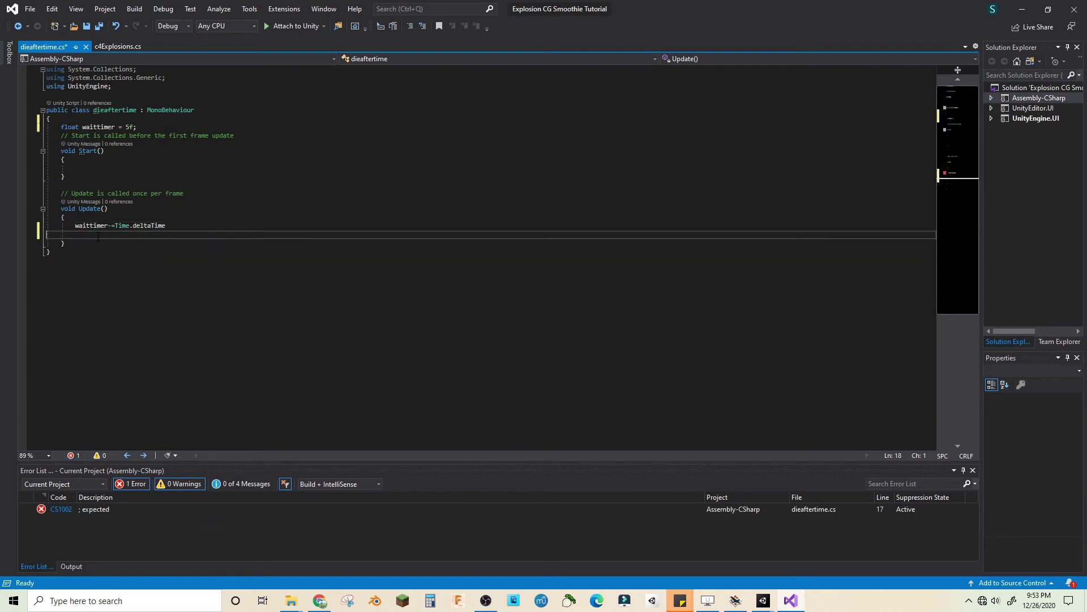
# Add an if block calling Destroy(gameObject) when waittimer reaches zero, and save
pyautogui.press('BackSpace')
pyautogui.press('Return')
pyautogui.write('io')
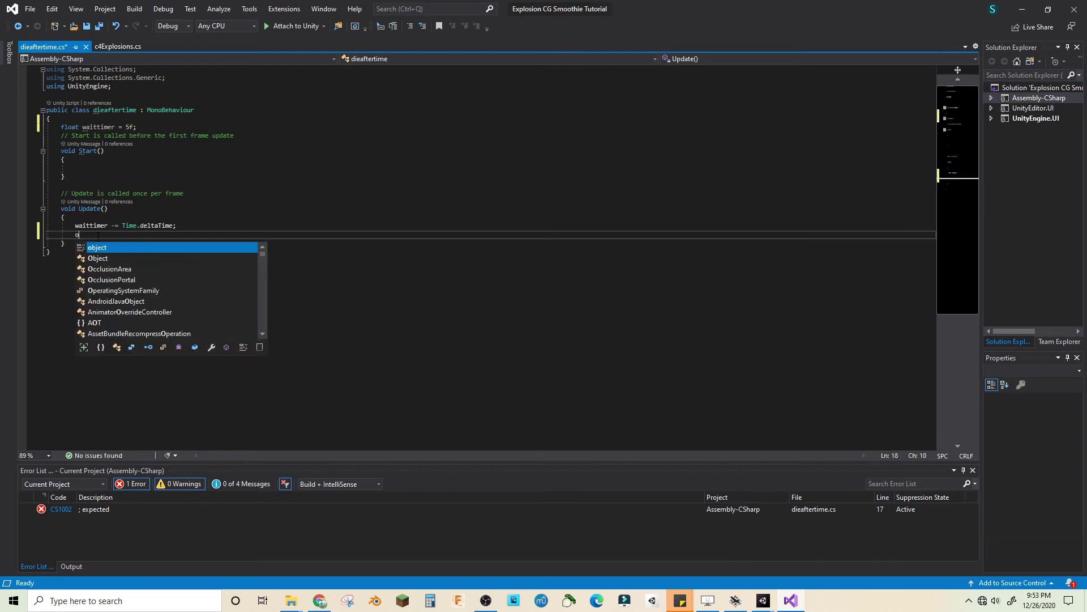
pyautogui.press('BackSpace')
pyautogui.write('f (waittimer <= 0f) {')
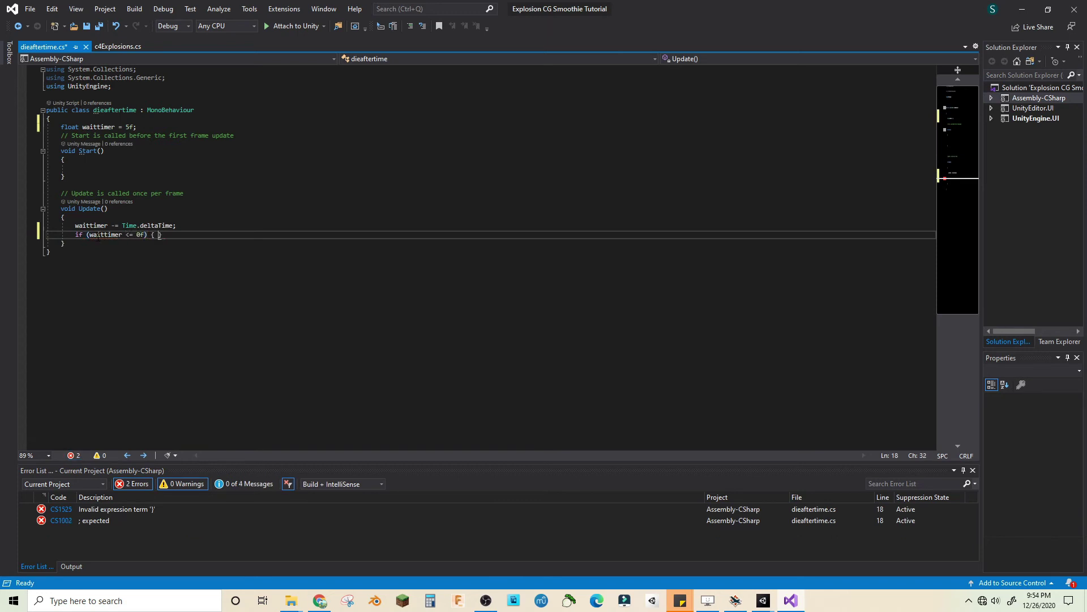
pyautogui.press('Return')
pyautogui.write('de')
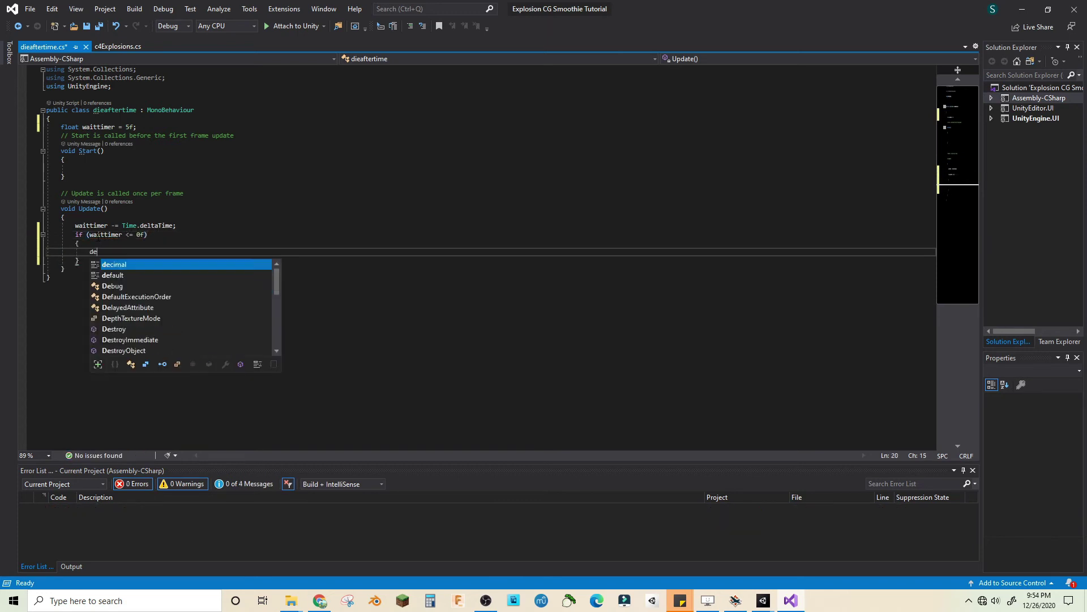
pyautogui.write('str(gameObject);')
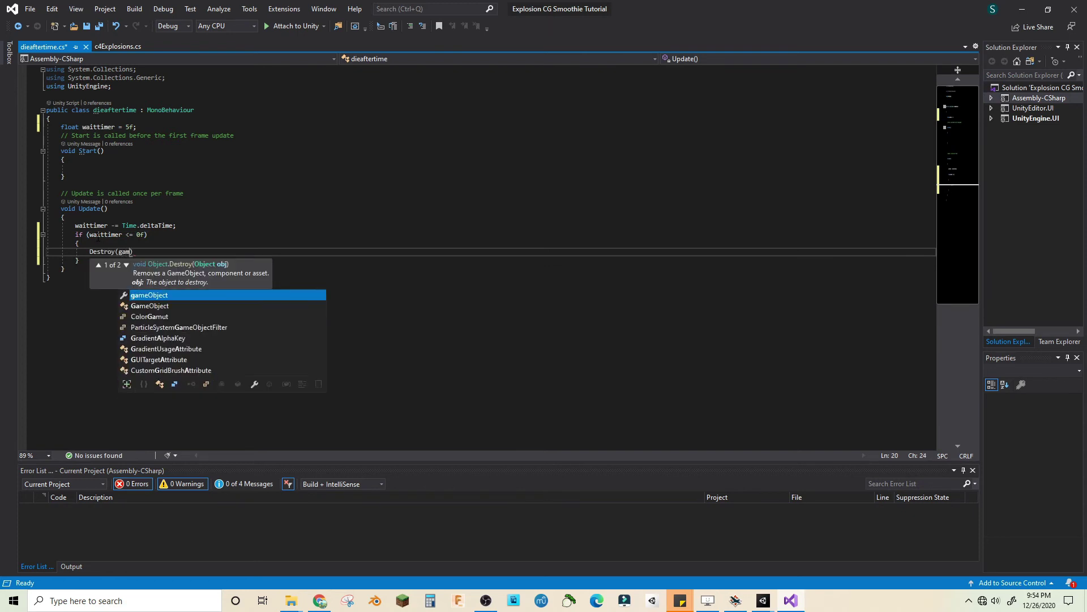
pyautogui.hotkey('ctrl', 's')
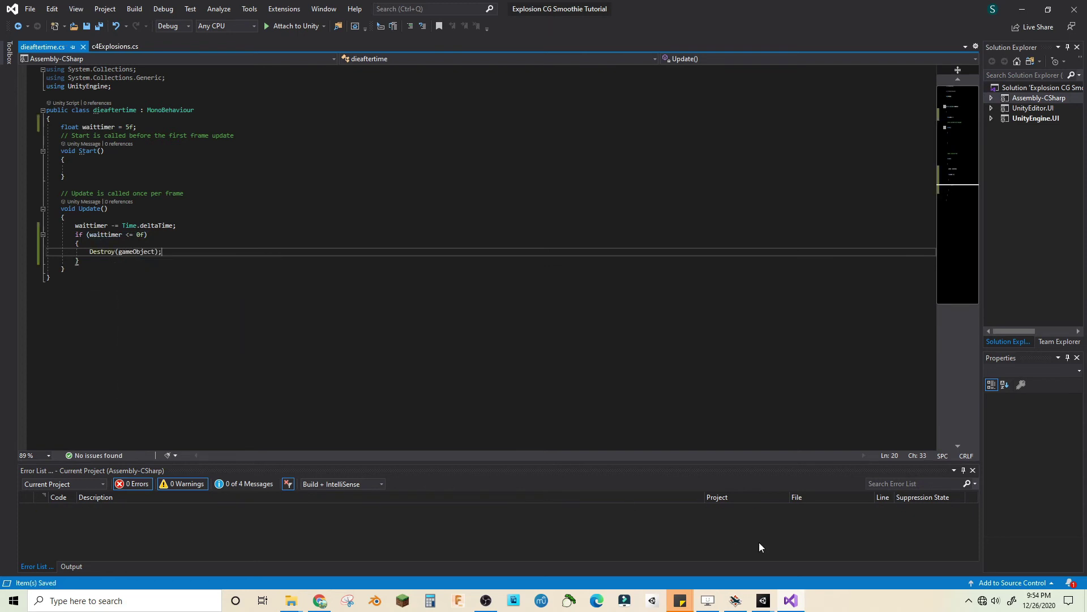
# Return to the Unity editor and start the game
pyautogui.moveTo(764, 601)
pyautogui.click(731, 544)
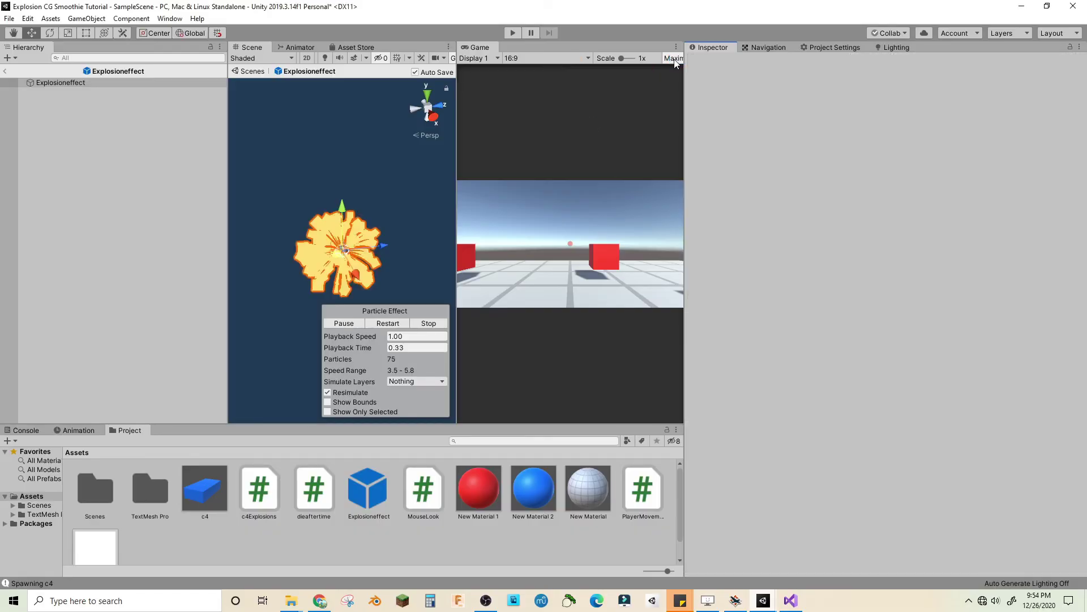
pyautogui.click(512, 33)
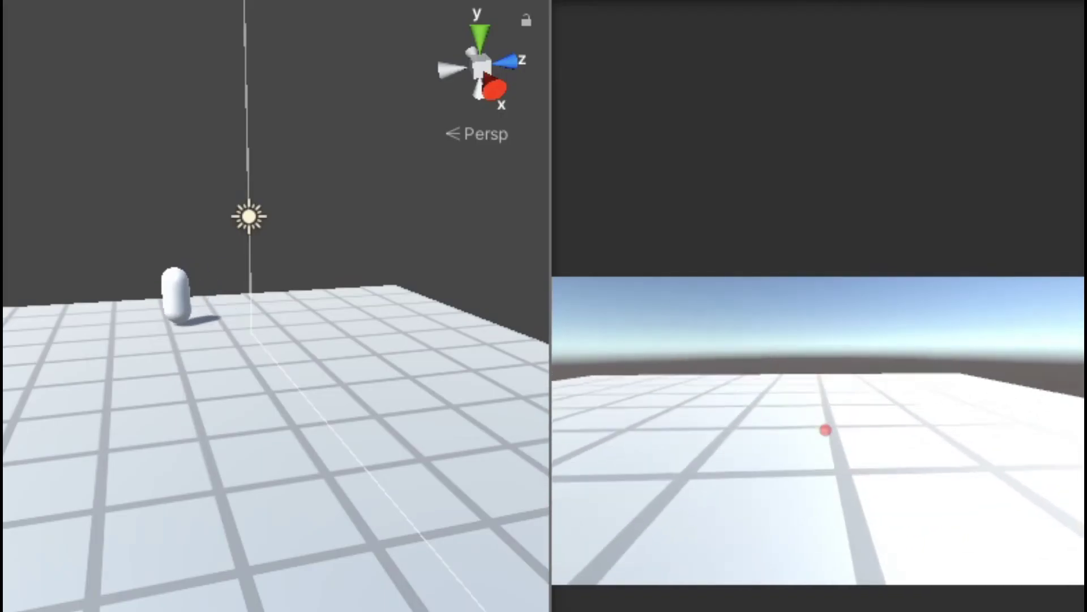
# Jump with Space and steer the player left and right with A and D
pyautogui.press('space')
pyautogui.press('space')
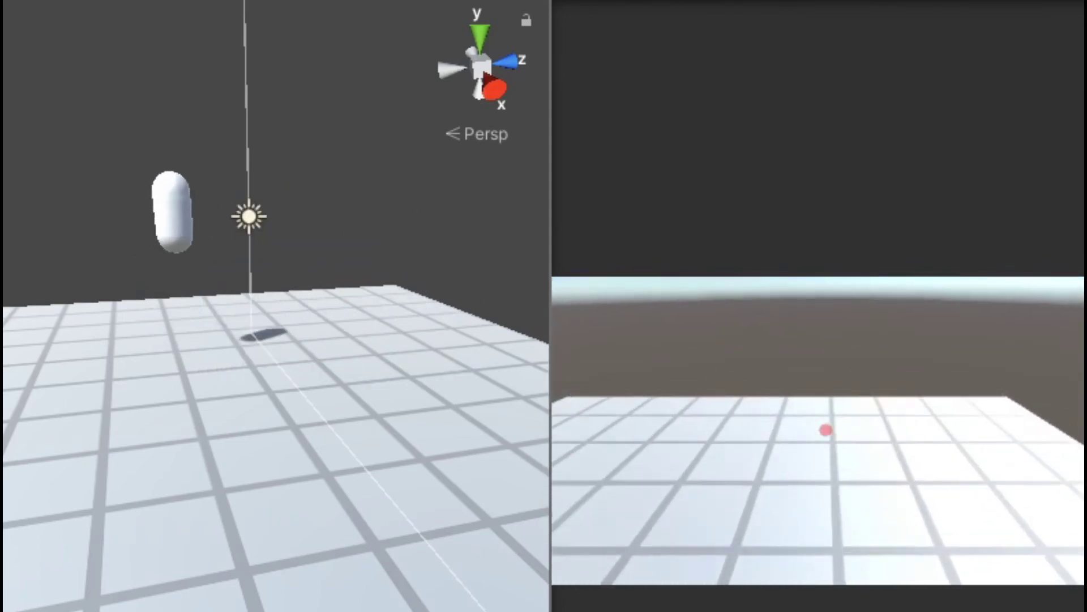
pyautogui.press('space')
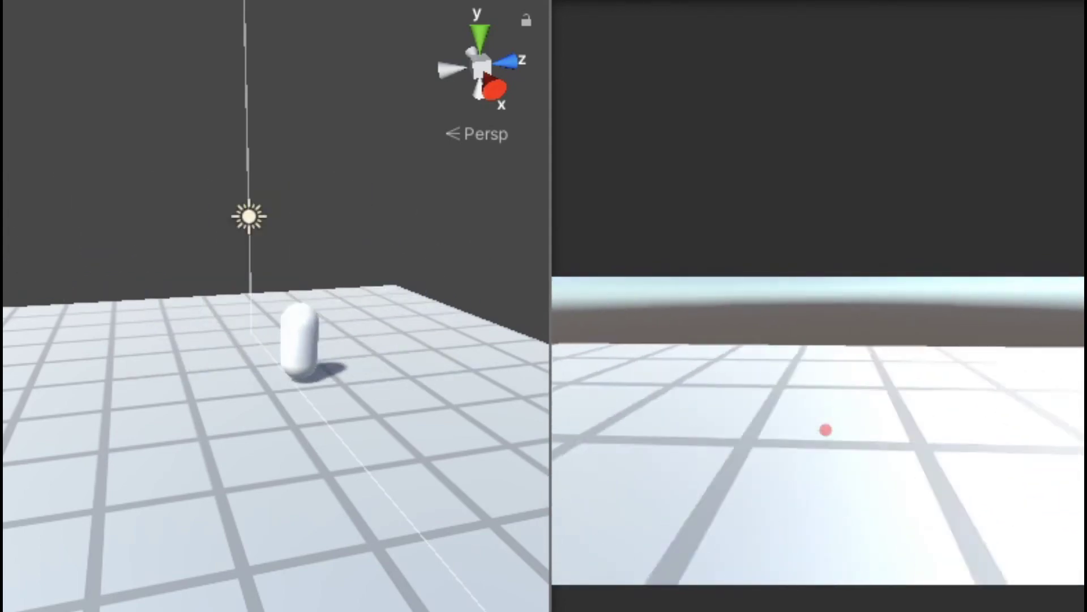
pyautogui.press('space')
pyautogui.press('space')
pyautogui.press('a')
pyautogui.press('d')
pyautogui.press('a')
pyautogui.press('d')
pyautogui.press('a')
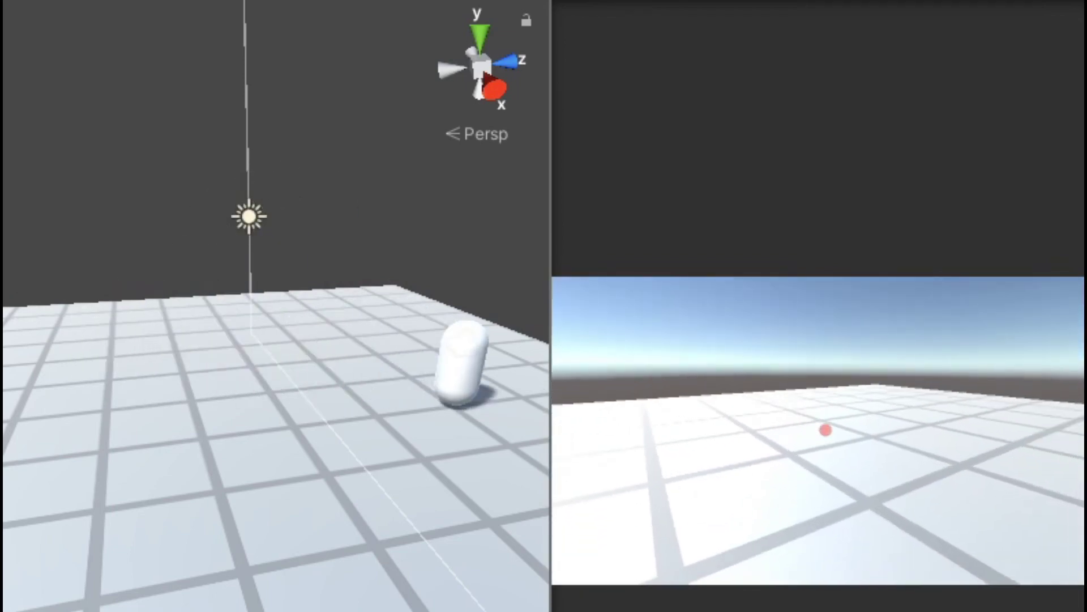